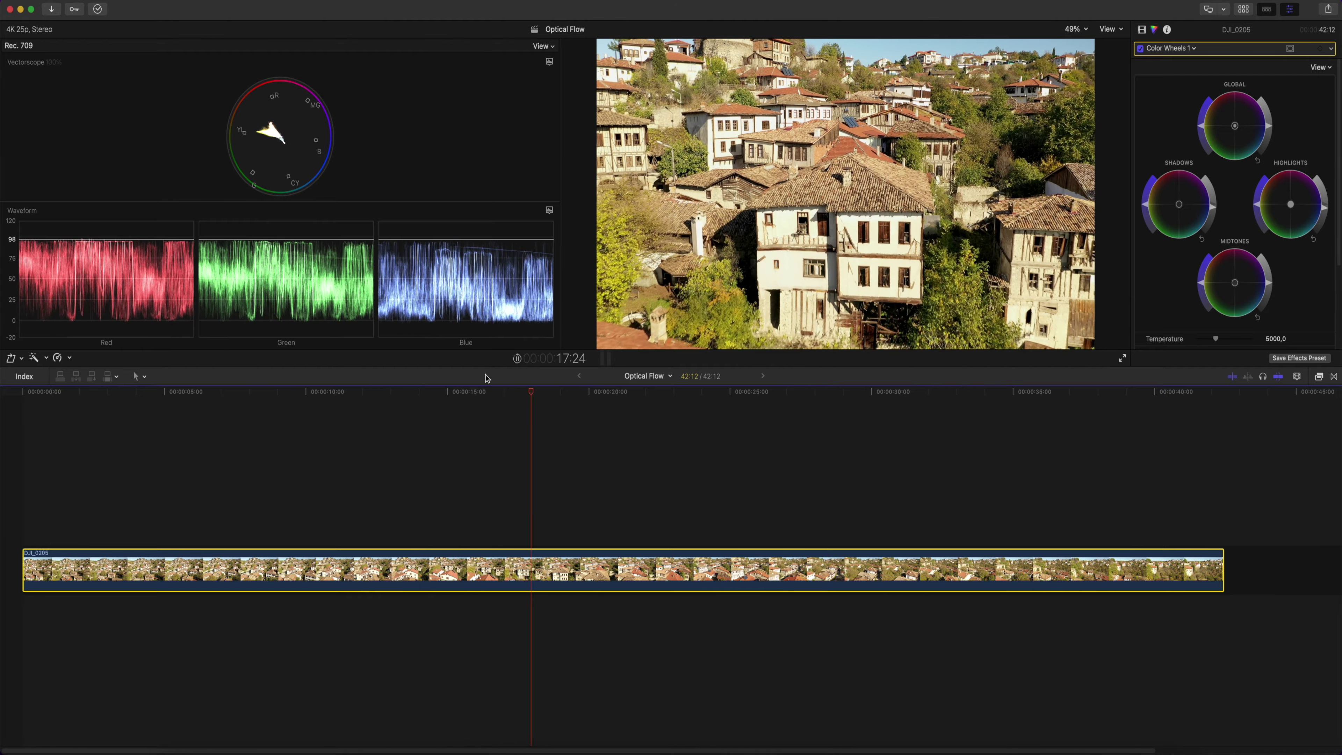
Play and scrub the drone footage, then show the library with the Optical Flow project and DJI_0205.
{"action": "key", "text": "space"}
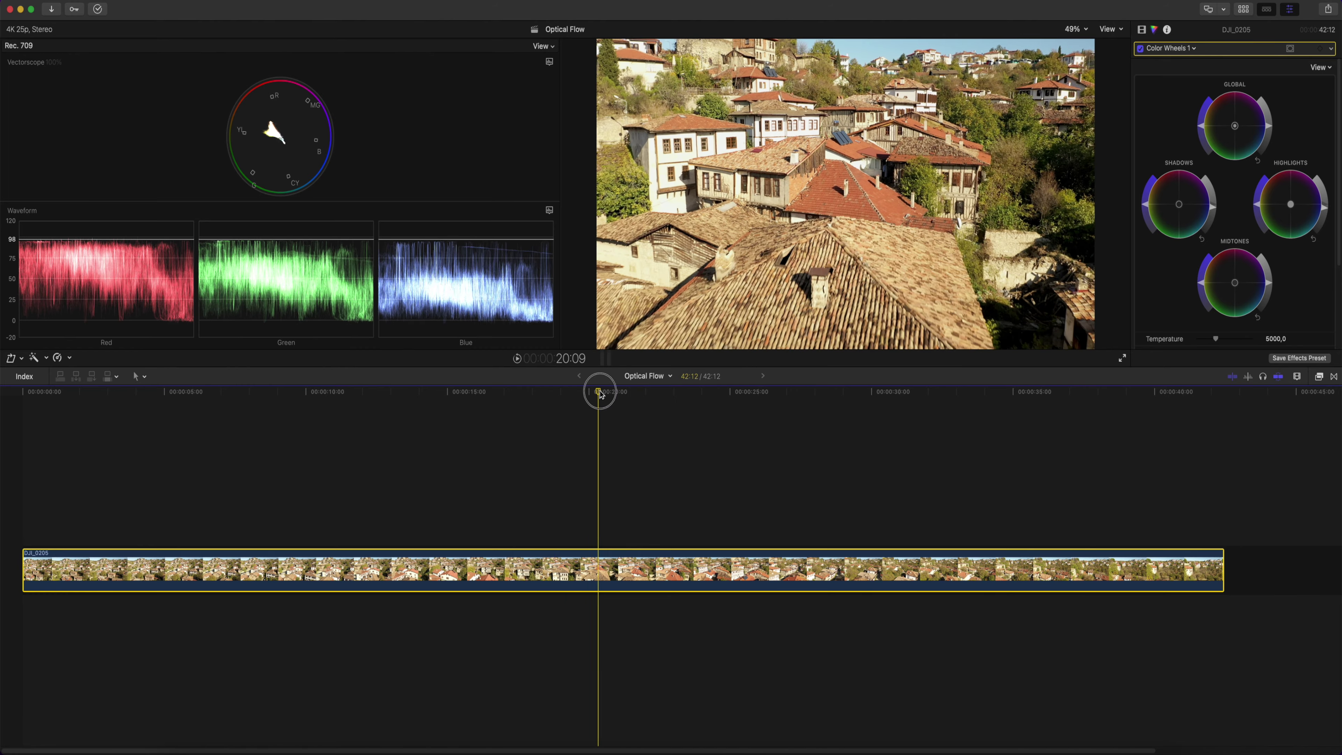
{"action": "left_click_drag", "start_coordinate": [598, 393], "coordinate": [542, 394]}
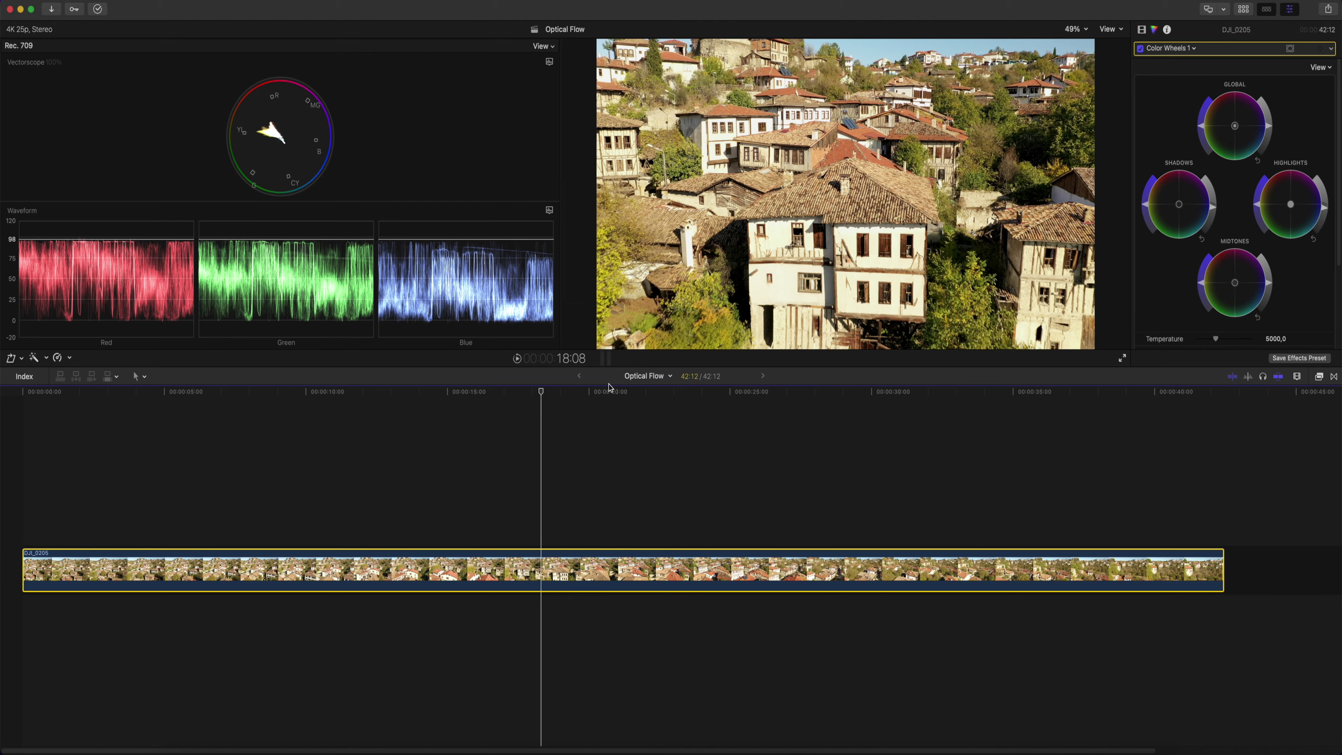
{"action": "mouse_move", "coordinate": [541, 391]}
{"action": "left_mouse_down"}
{"action": "mouse_move", "coordinate": [589, 415]}
{"action": "mouse_move", "coordinate": [554, 415]}
{"action": "left_mouse_up"}
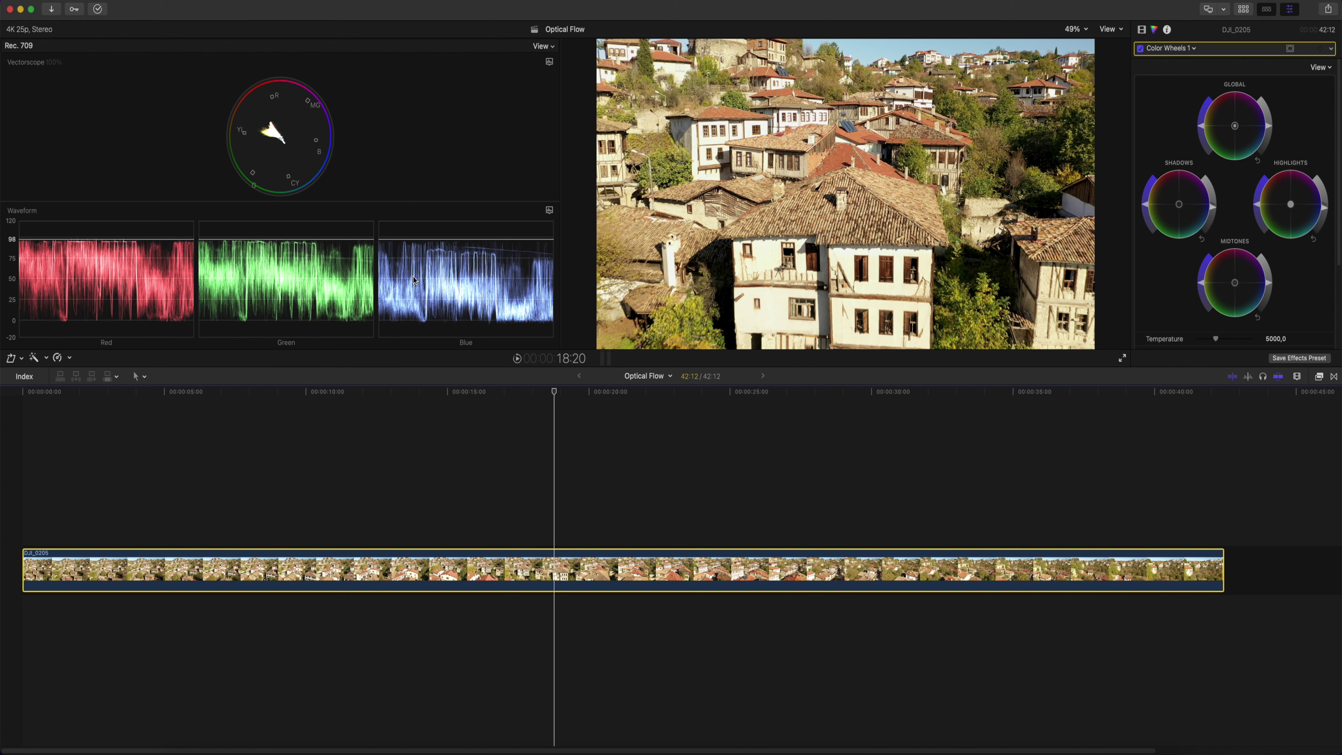
{"action": "left_click", "coordinate": [1244, 11]}
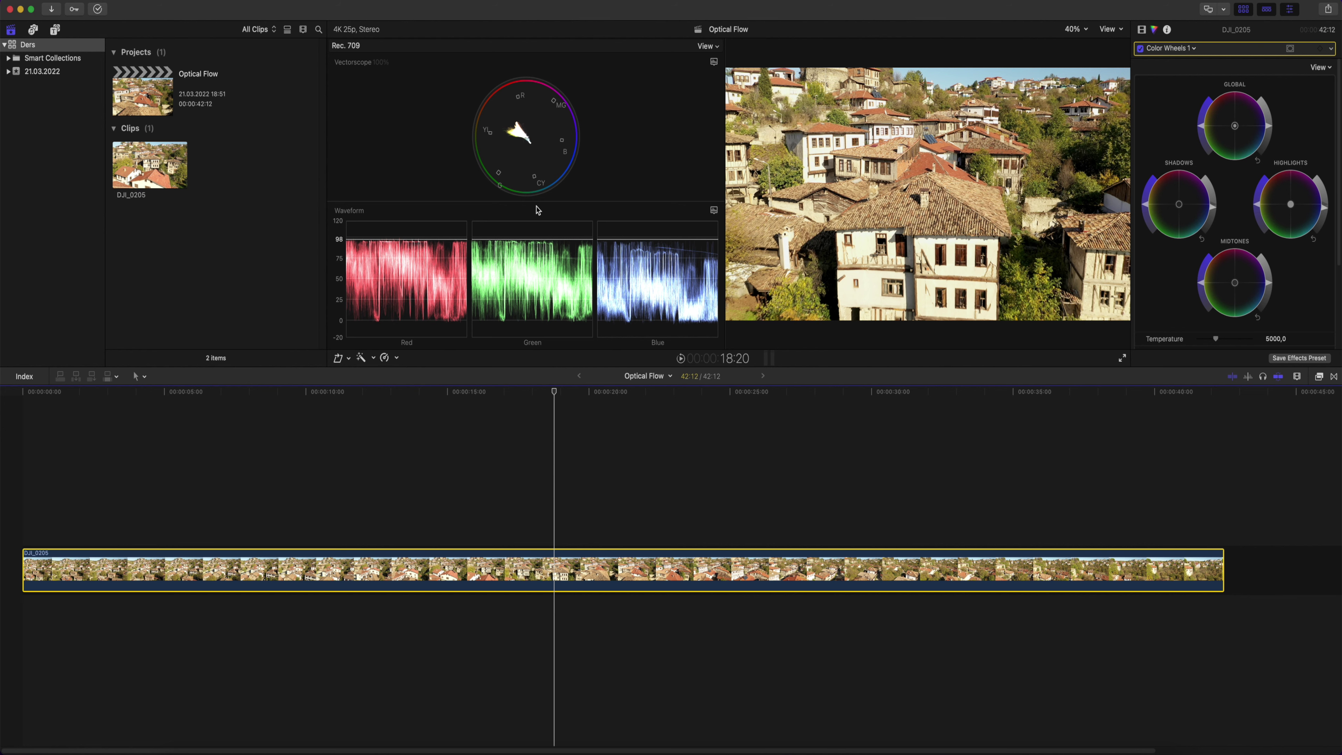
Hide the video scopes and library browser, then view the Retime menu's Video Quality options.
{"action": "key", "text": "super+7"}
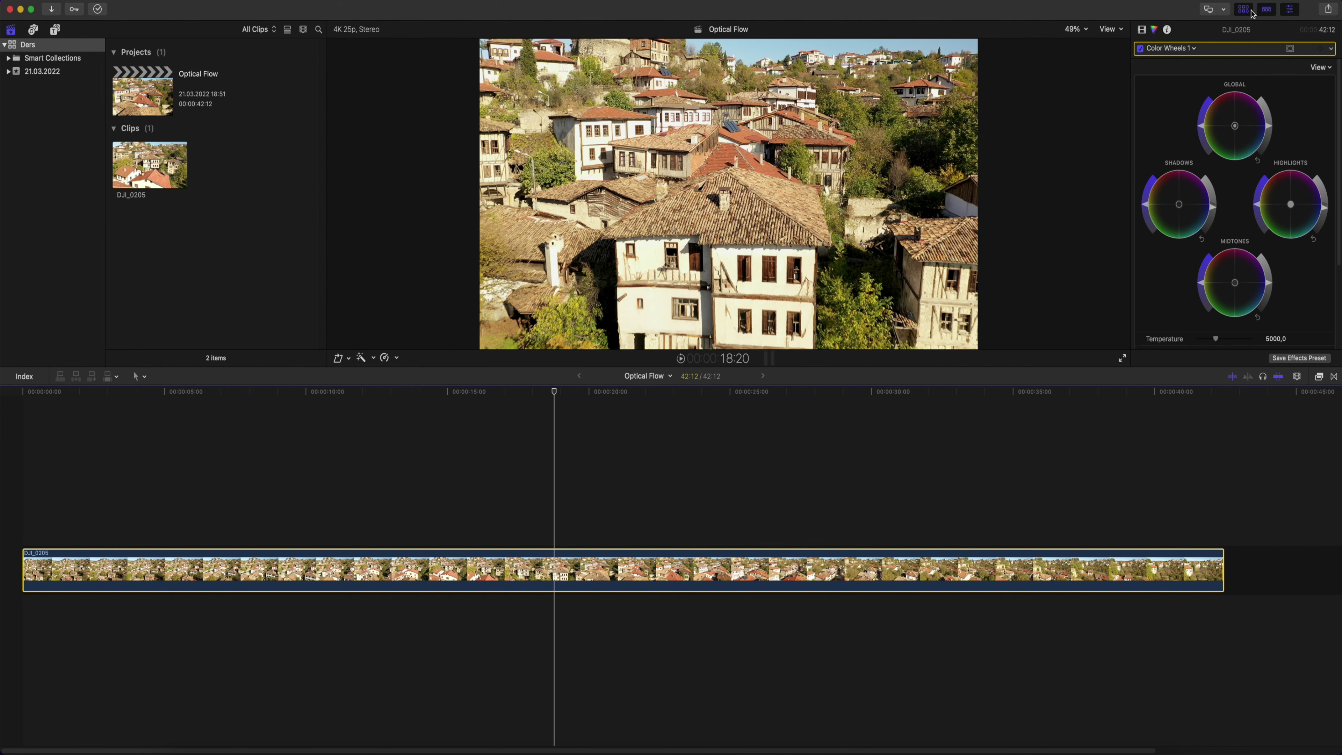
{"action": "left_click", "coordinate": [1248, 10]}
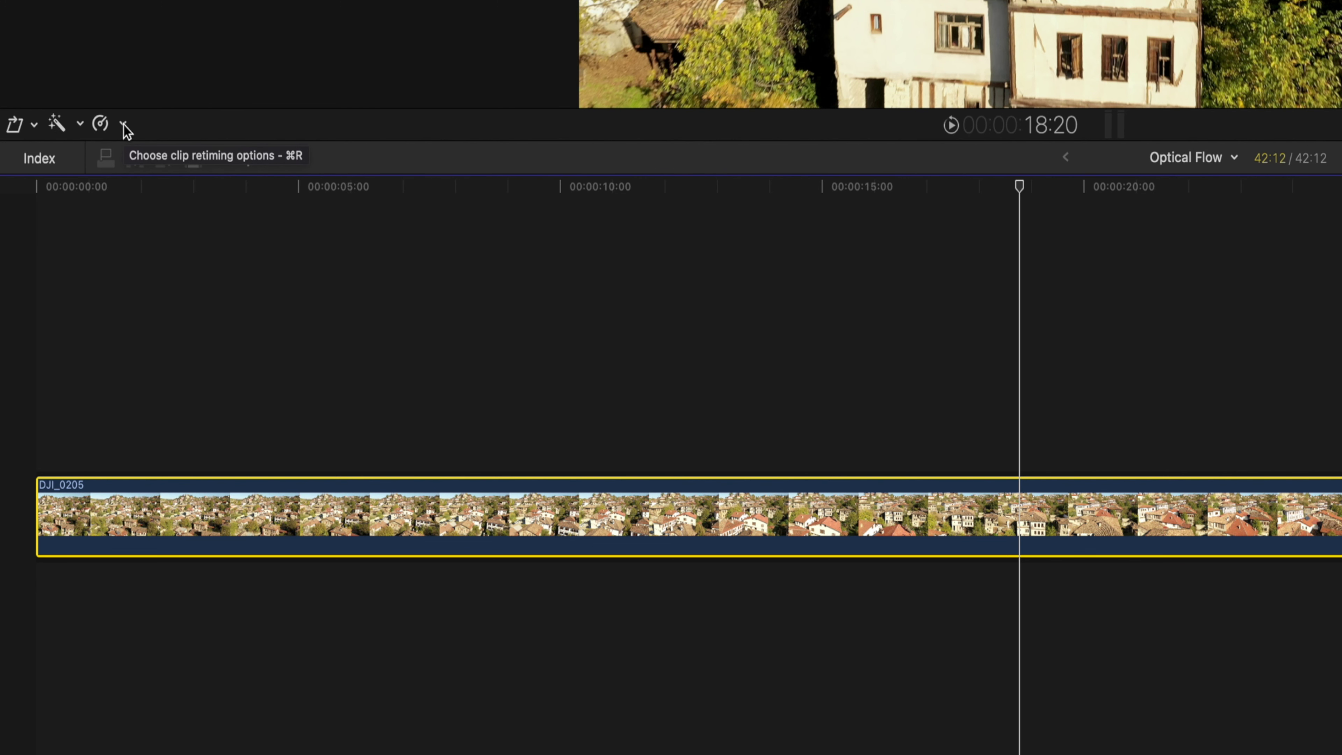
{"action": "left_click", "coordinate": [124, 124]}
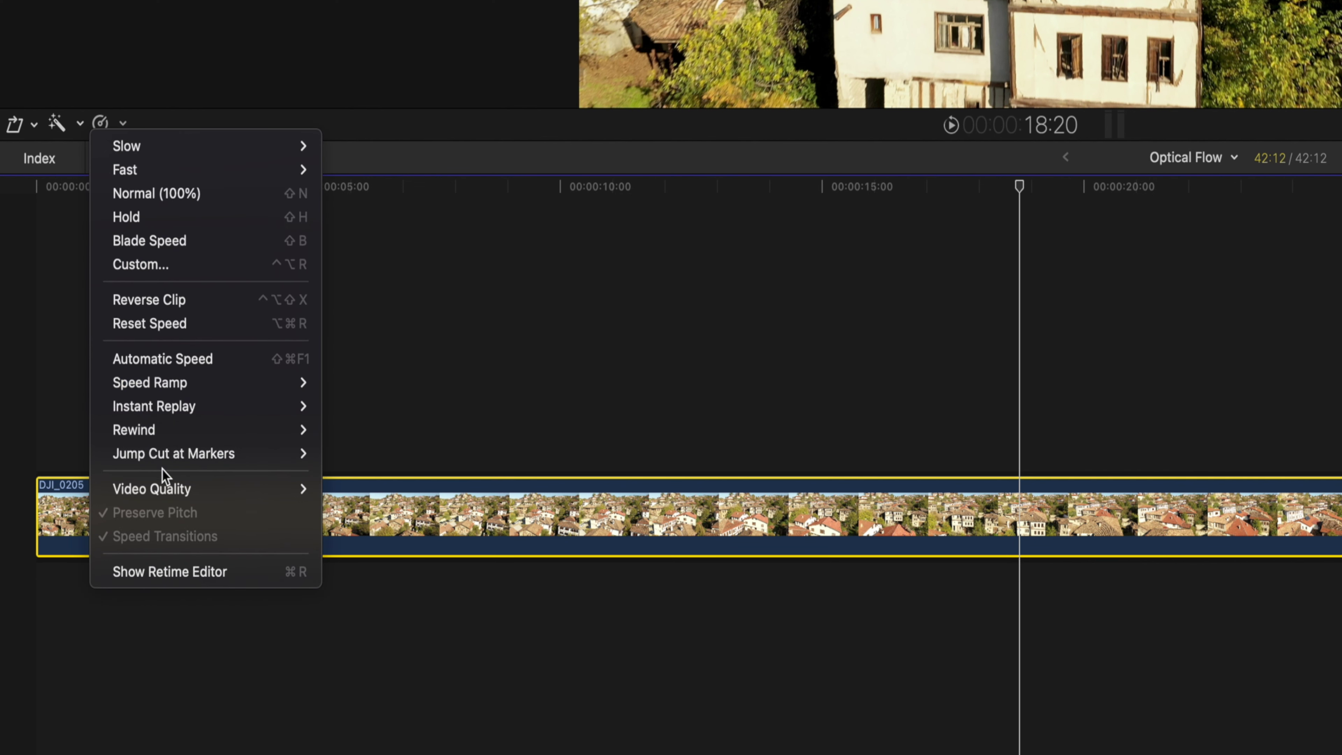
{"action": "mouse_move", "coordinate": [196, 492]}
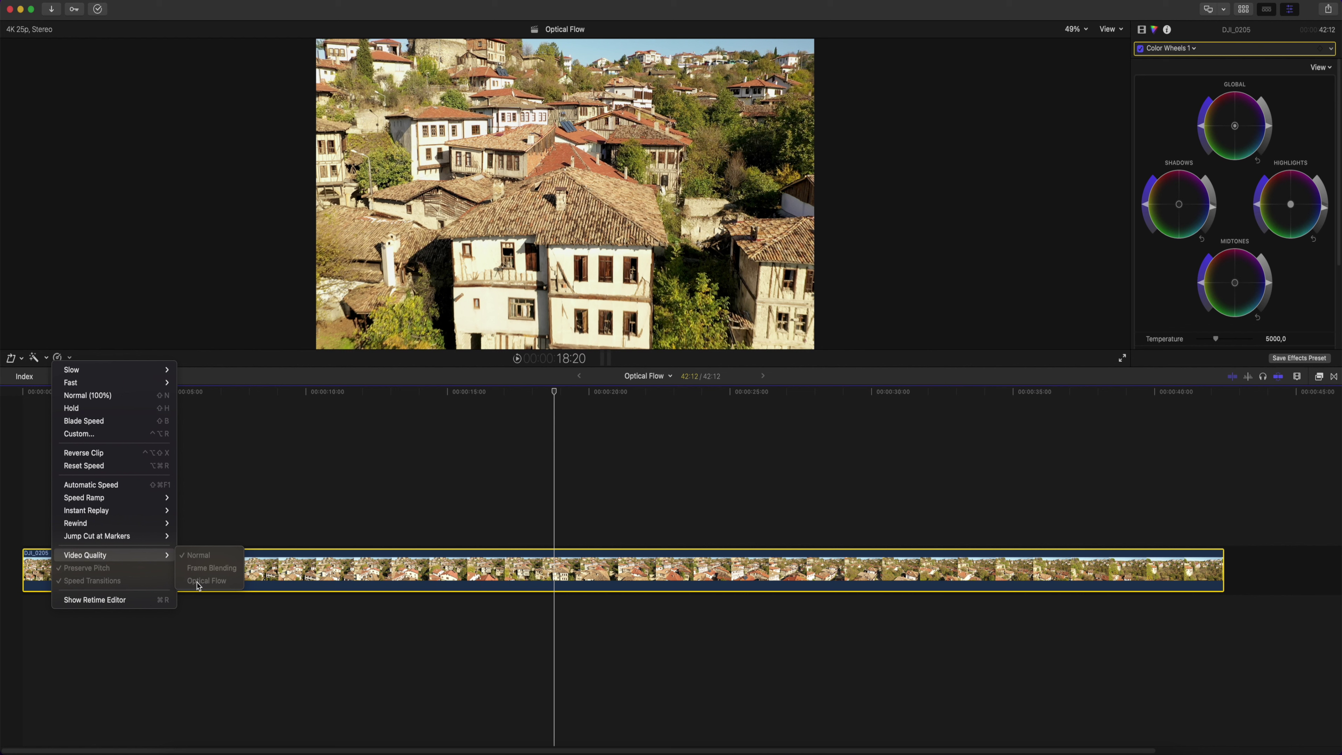
Blade the DJI_0205 clip at 14:05 and 31:19.
{"action": "left_click", "coordinate": [369, 382]}
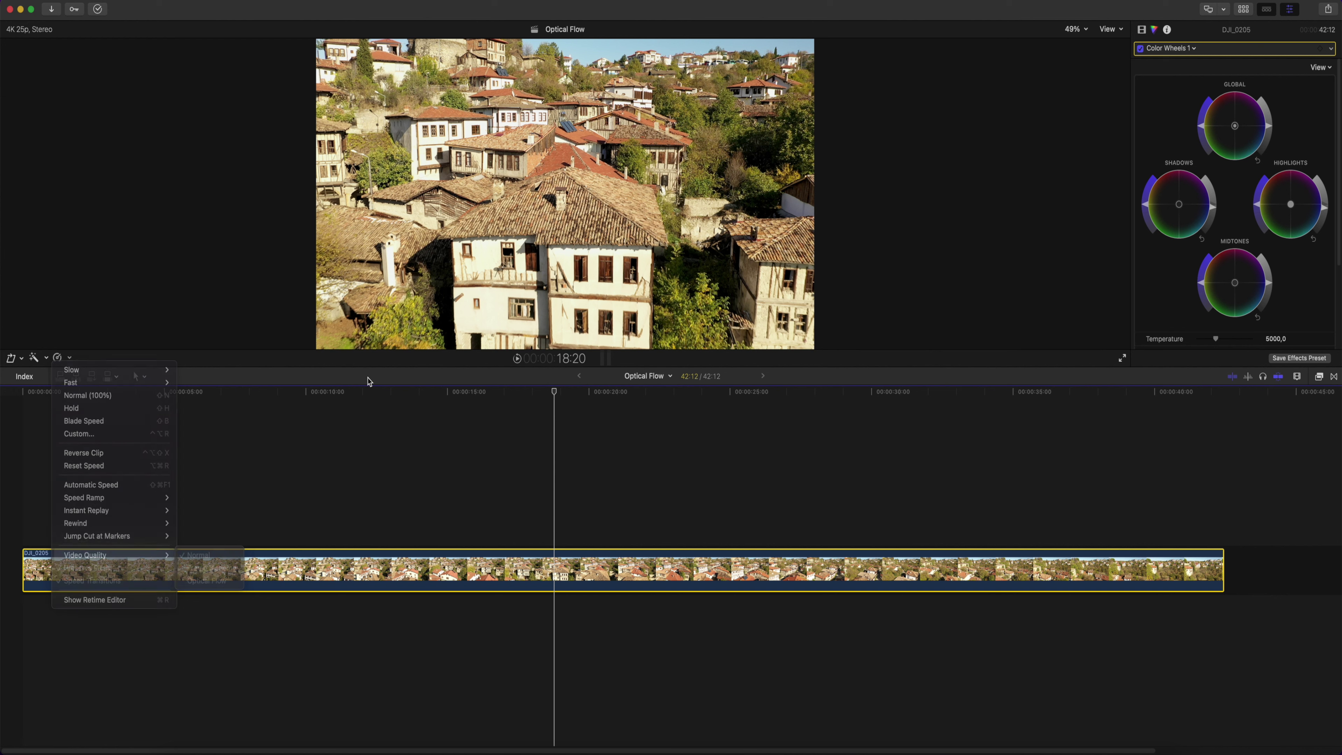
{"action": "left_click_drag", "start_coordinate": [555, 395], "coordinate": [425, 403]}
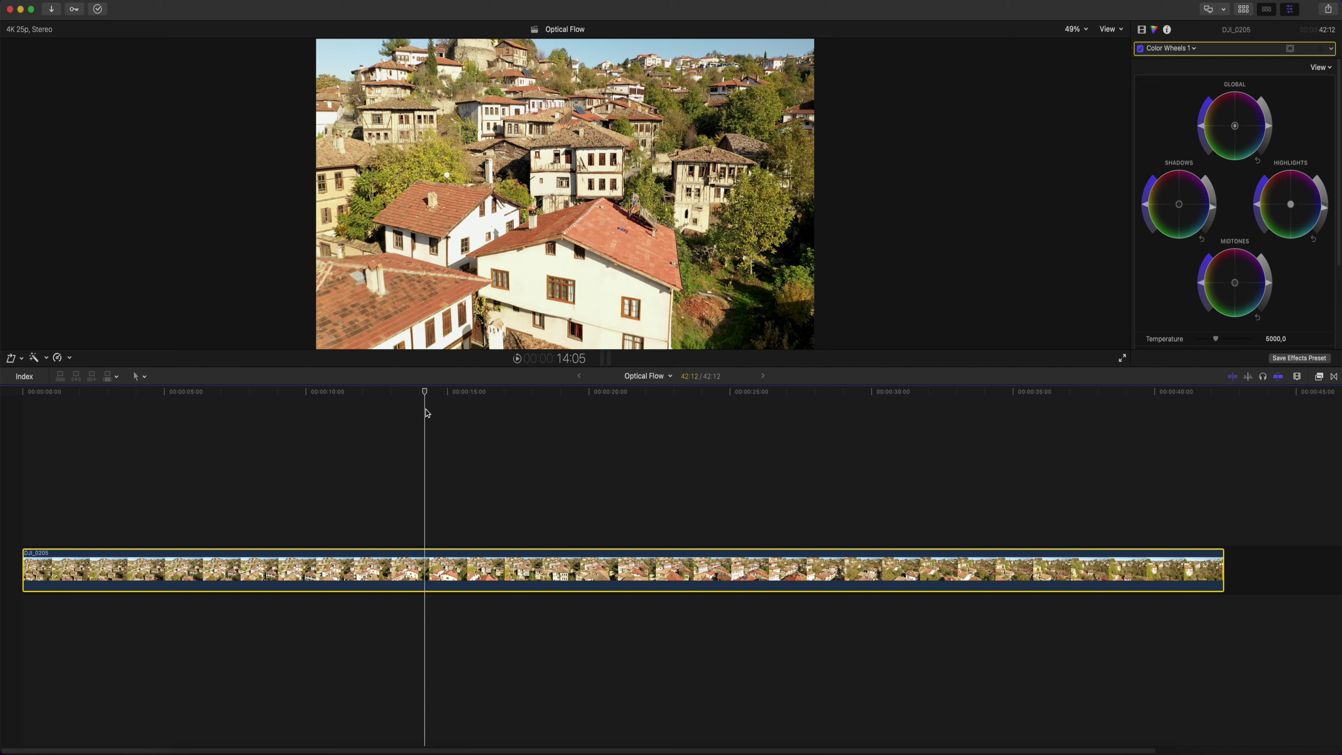
{"action": "key", "text": "super+b"}
{"action": "left_click", "coordinate": [872, 412]}
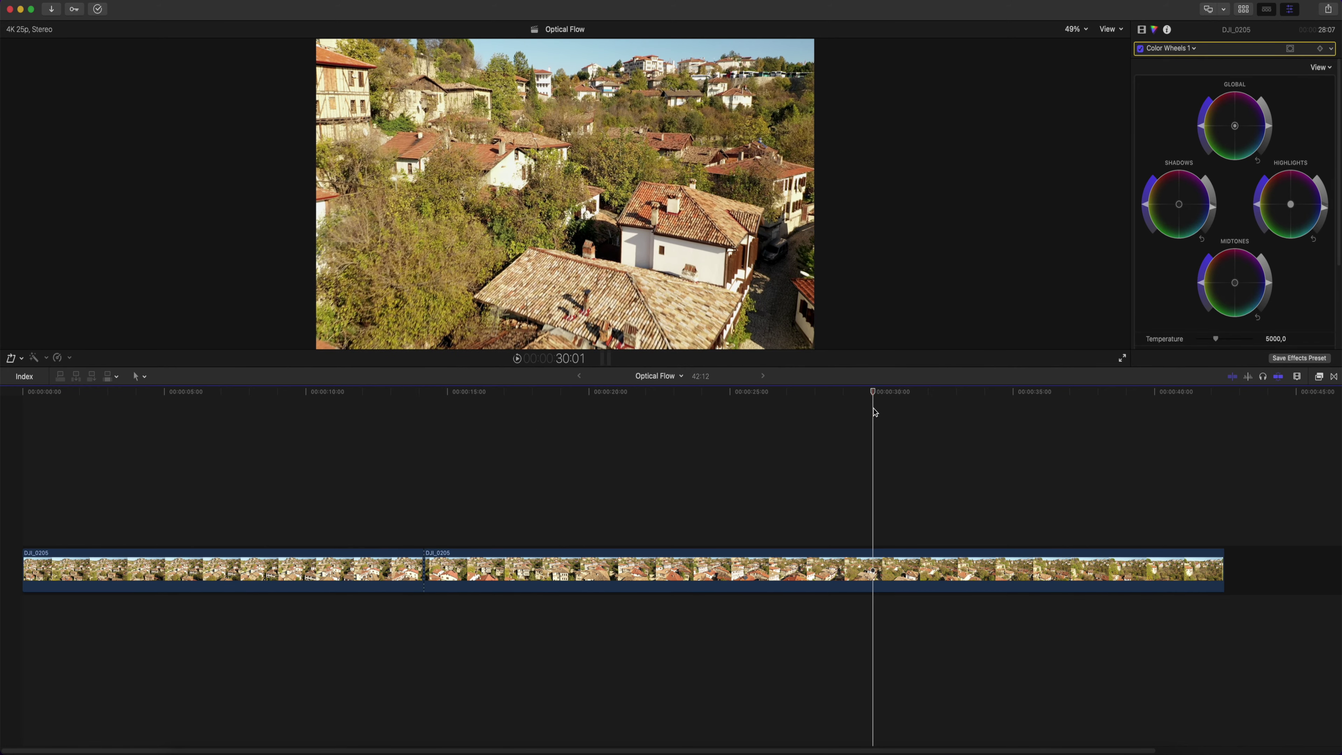
{"action": "left_click", "coordinate": [922, 404]}
{"action": "key", "text": "super+b"}
Delete the pieces after 31:19 and before 14:05, leaving a 17:14 clip.
{"action": "left_click", "coordinate": [965, 571]}
{"action": "key", "text": "Delete"}
{"action": "left_click", "coordinate": [298, 574]}
{"action": "key", "text": "Delete"}
{"action": "key", "text": "super+6"}
{"action": "left_click", "coordinate": [25, 393]}
{"action": "left_click_drag", "start_coordinate": [28, 395], "coordinate": [168, 396]}
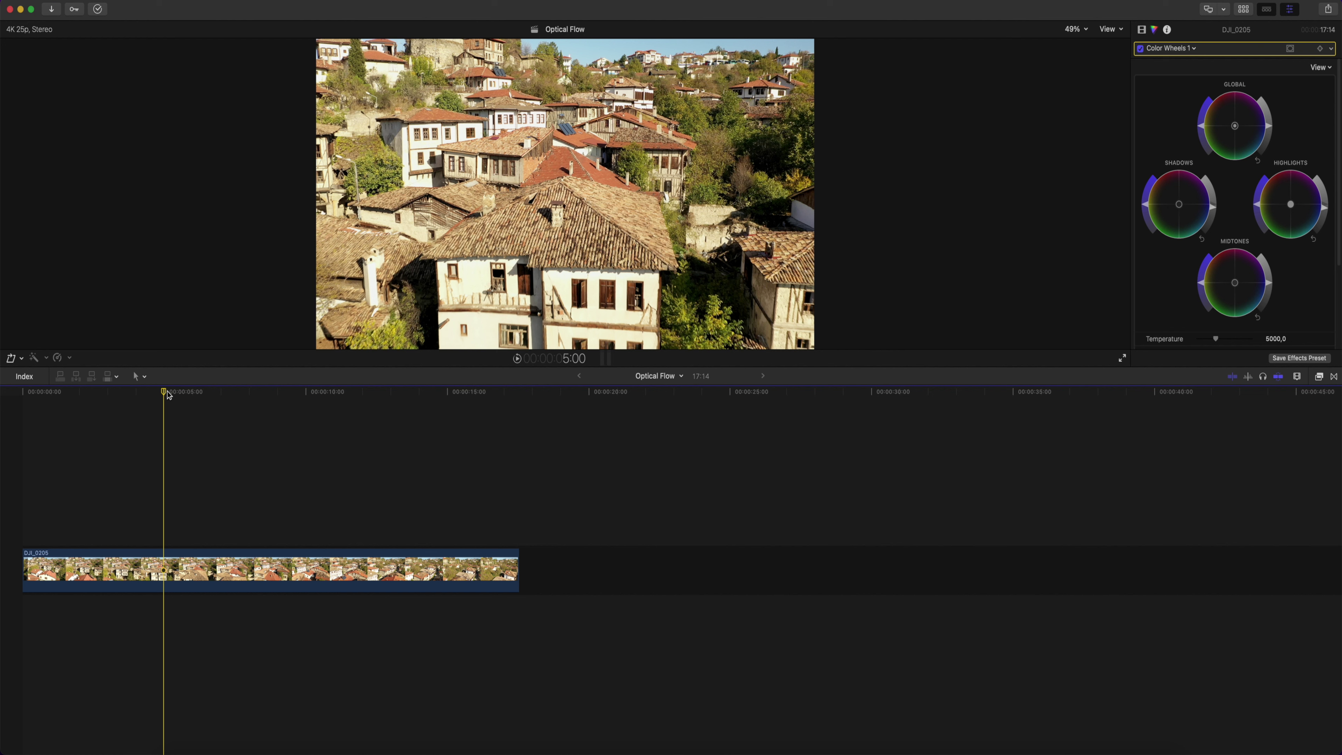
Split the clip's speed with Blade Speed at 5:00 and 10:01.
{"action": "key", "text": "shift+b"}
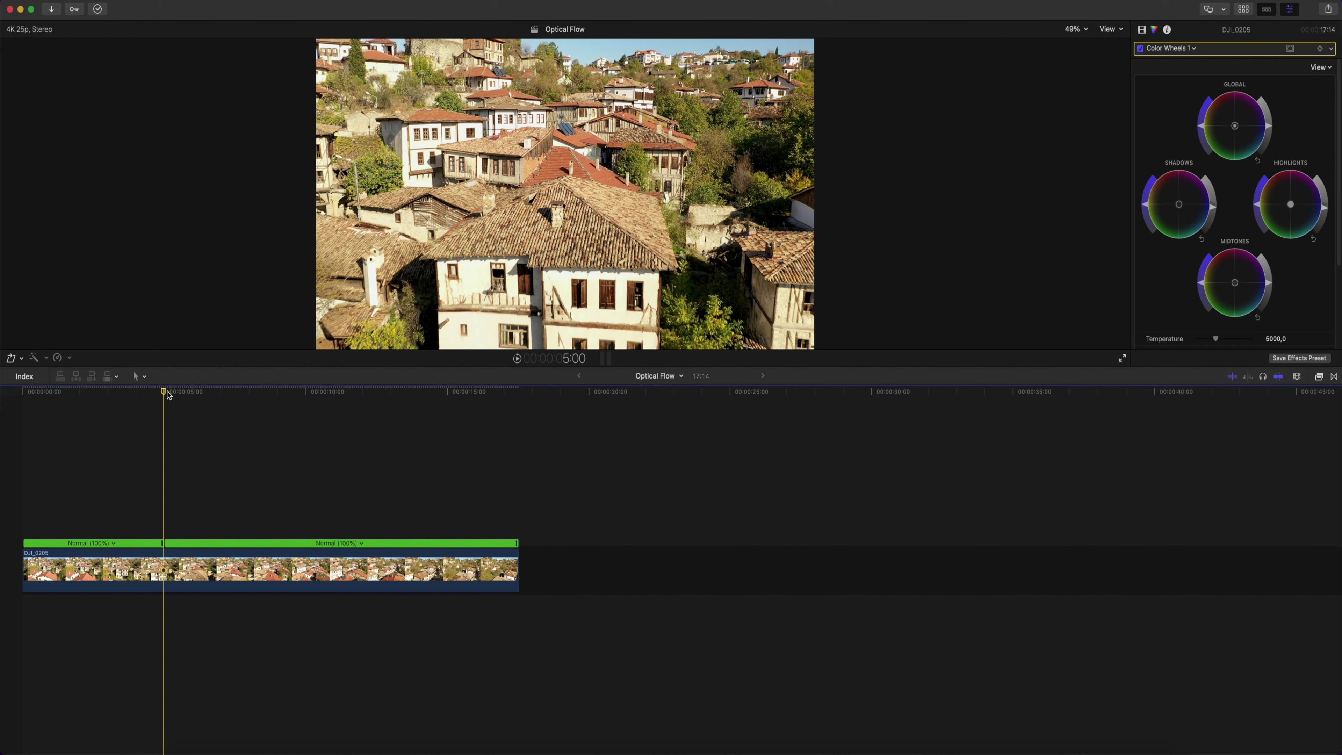
{"action": "left_click", "coordinate": [194, 394]}
{"action": "left_click_drag", "start_coordinate": [195, 394], "coordinate": [308, 401]}
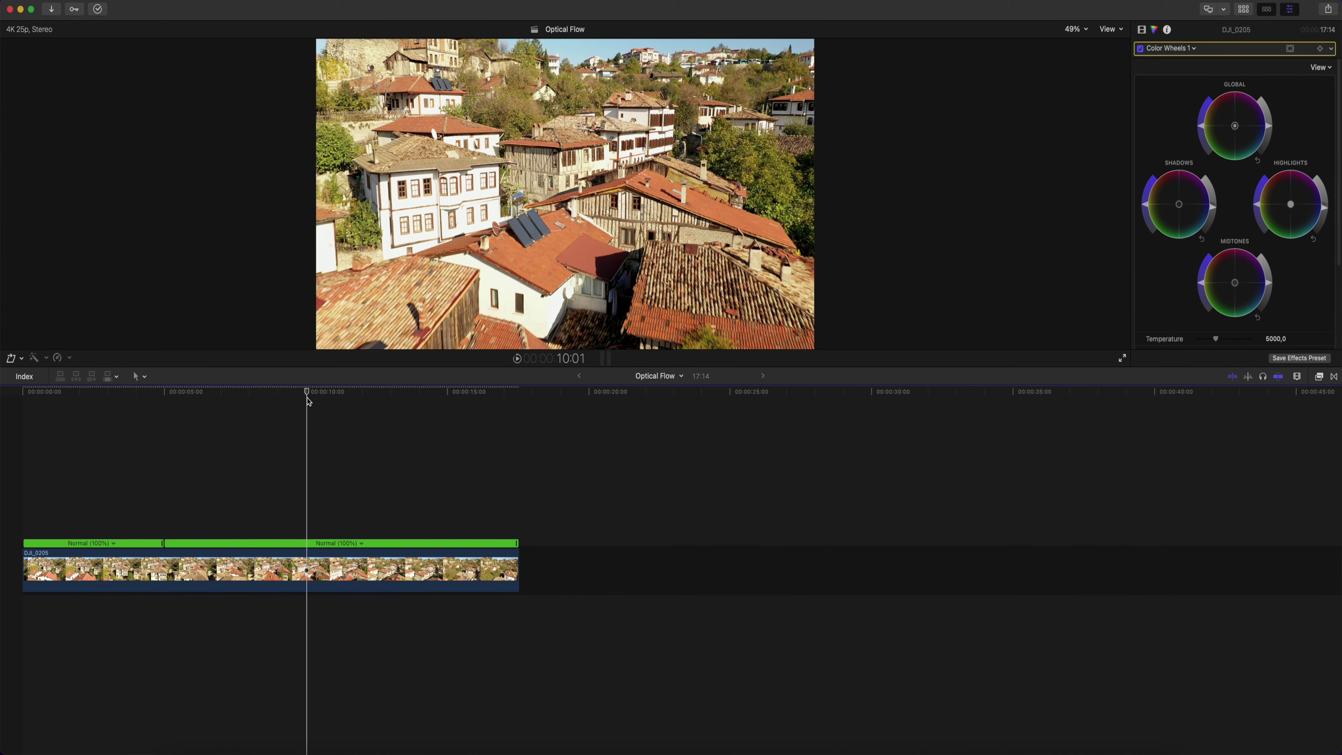
{"action": "key", "text": "shift+b"}
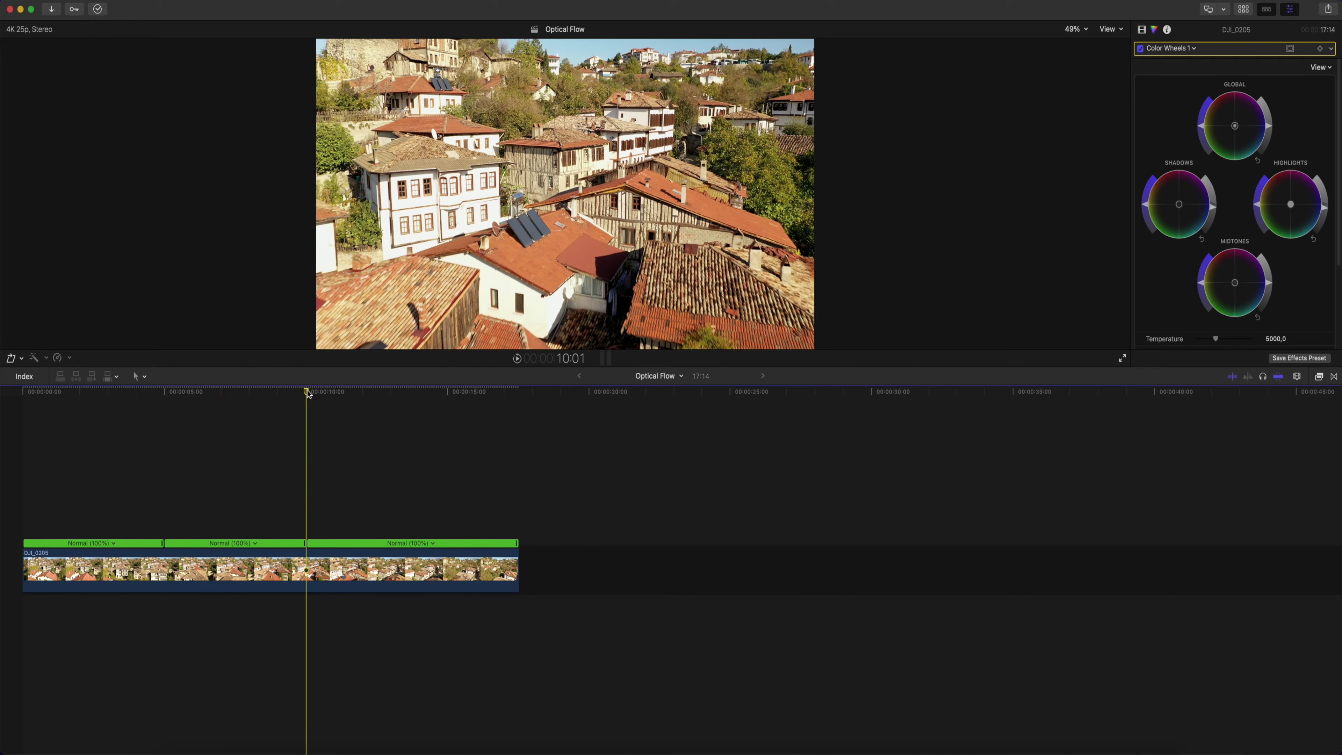
{"action": "left_click_drag", "start_coordinate": [305, 394], "coordinate": [168, 423]}
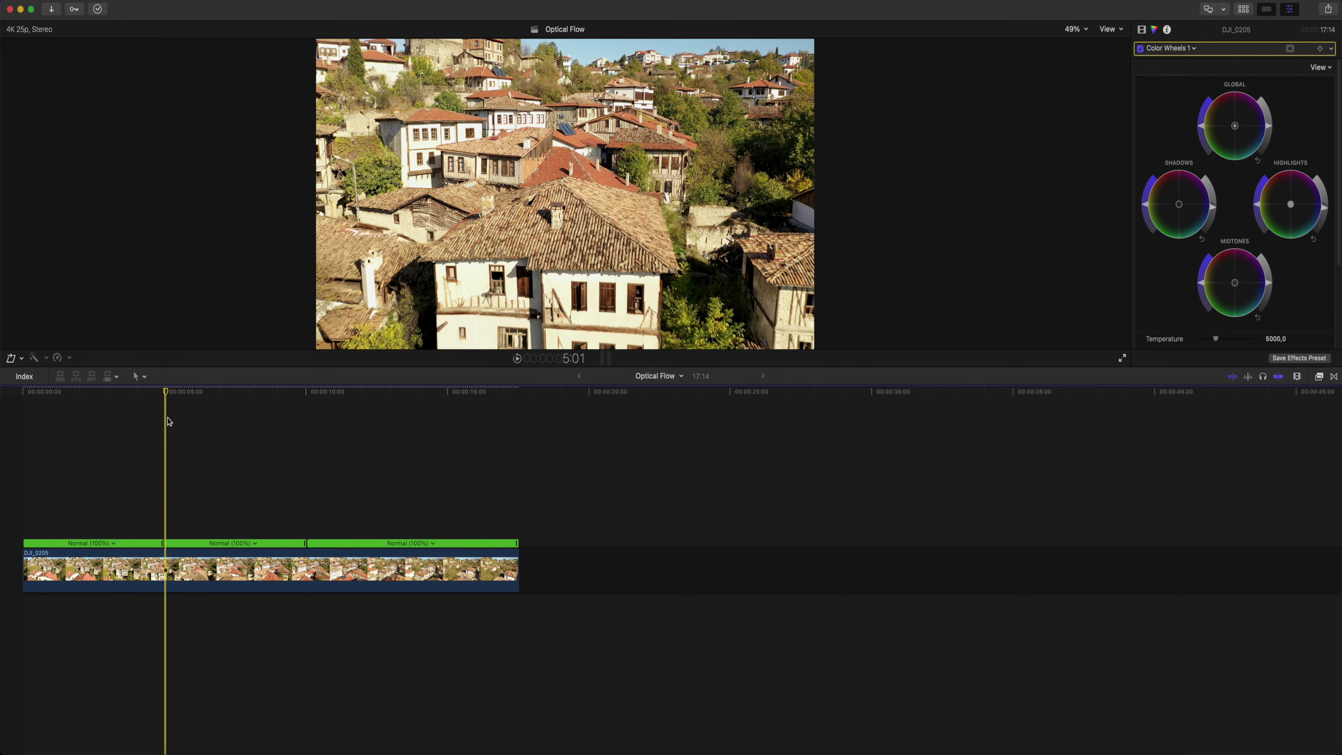
Slow the middle section to 52%, stretching the clip to 22:06, and preview it.
{"action": "left_click_drag", "start_coordinate": [306, 543], "coordinate": [613, 559]}
{"action": "key", "text": "space"}
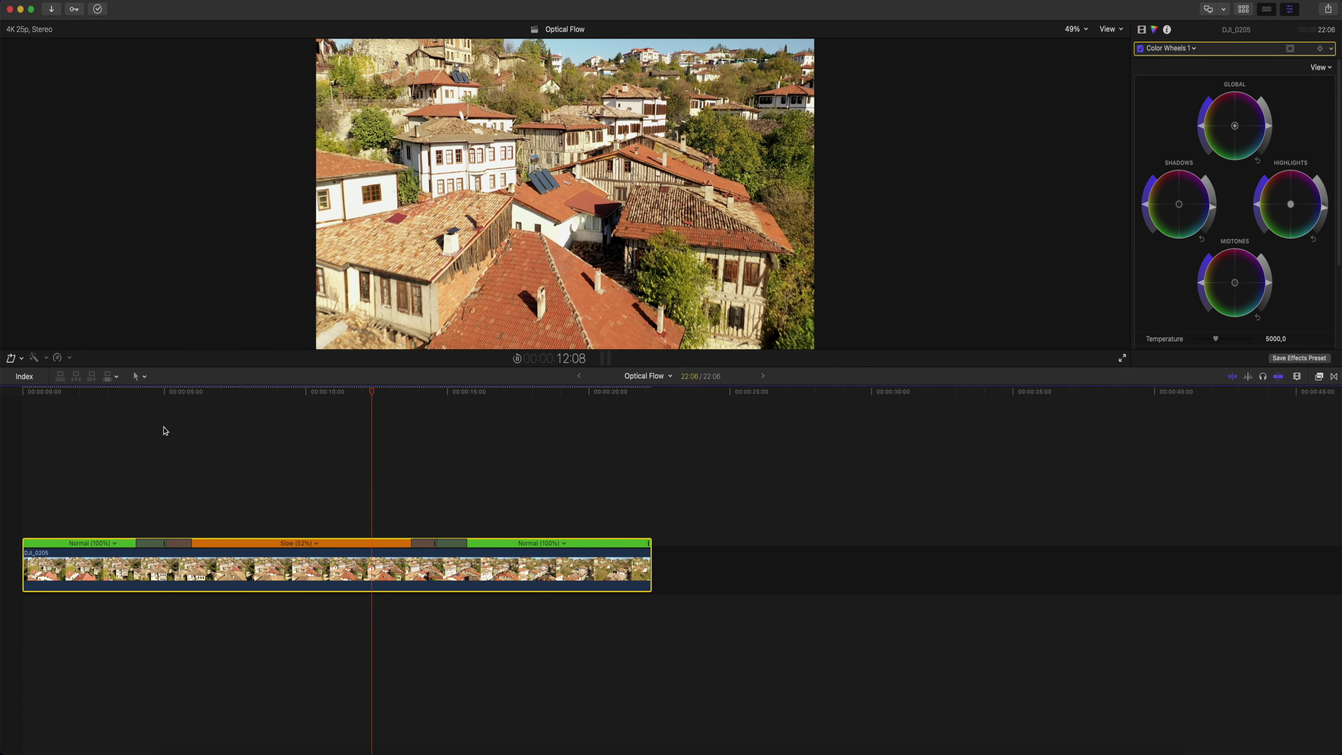
{"action": "key", "text": "space"}
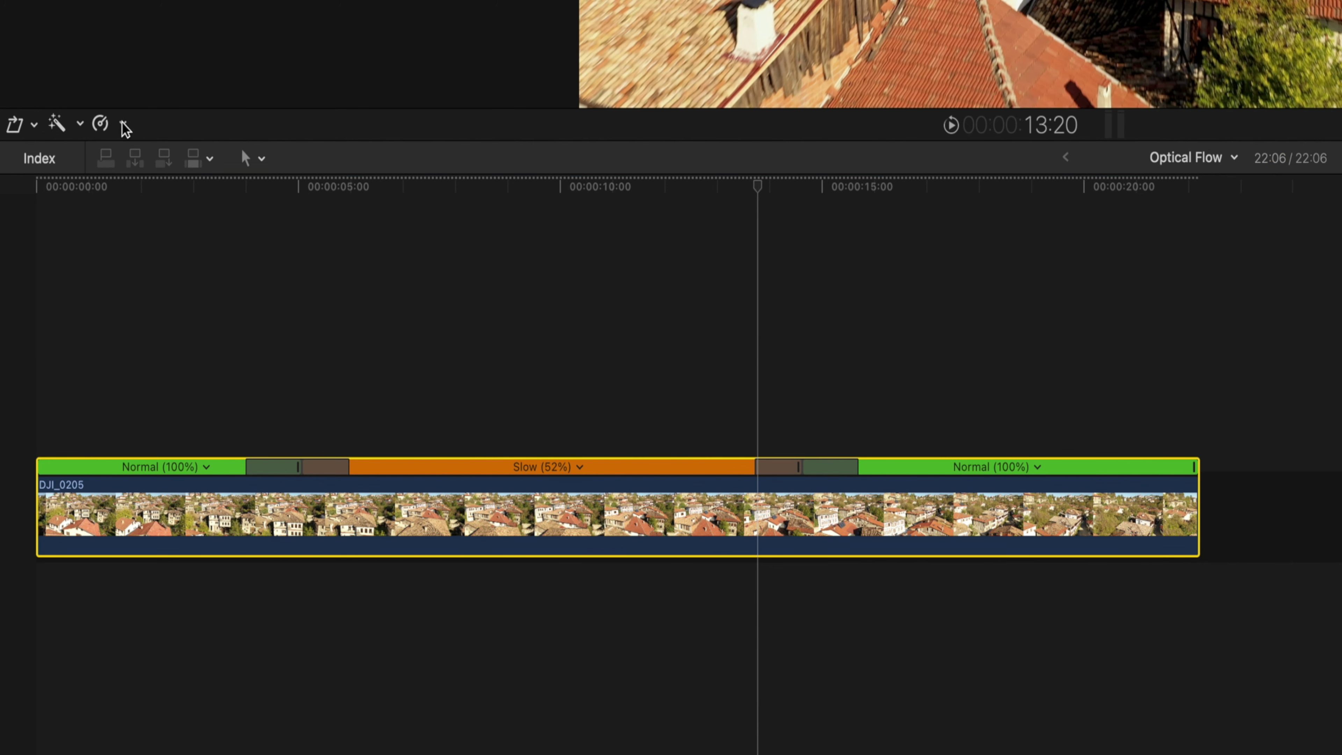
Set the clip's retime Video Quality to Optical Flow and move the playhead back to 11:05.
{"action": "left_click", "coordinate": [124, 126]}
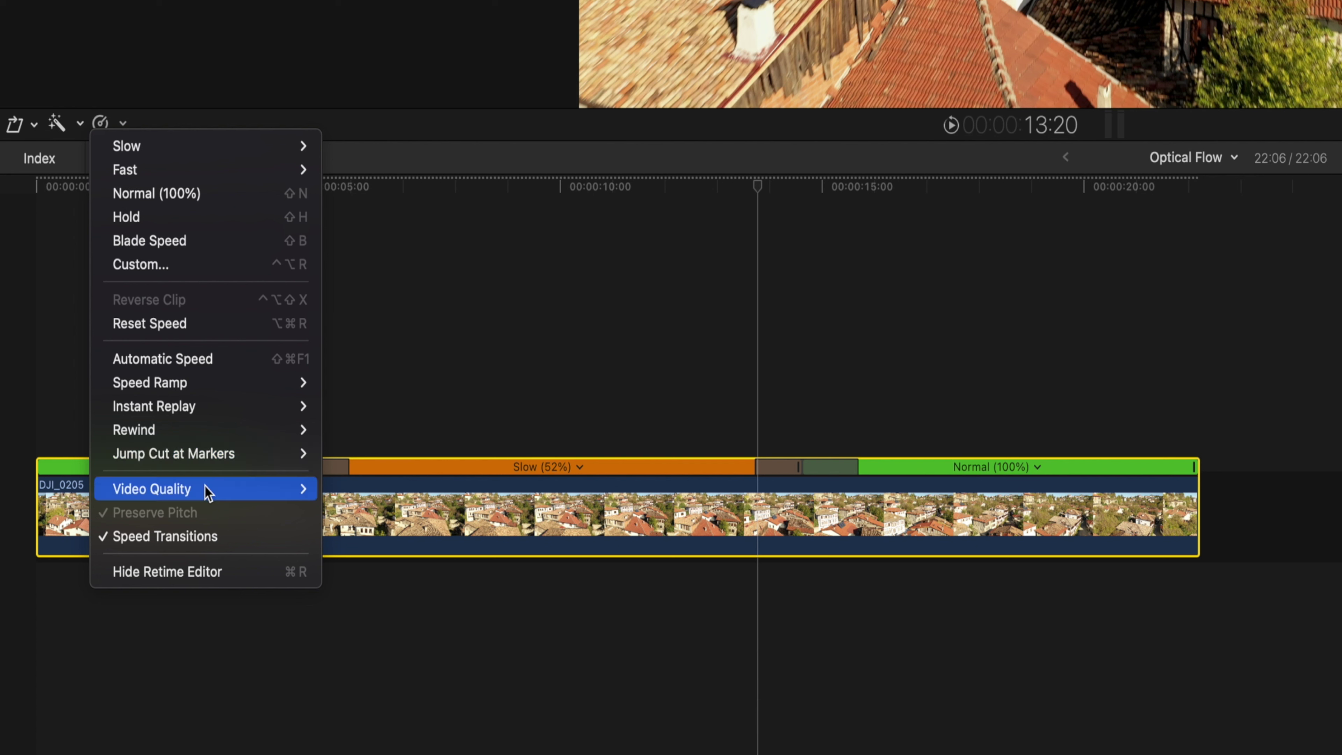
{"action": "mouse_move", "coordinate": [208, 493]}
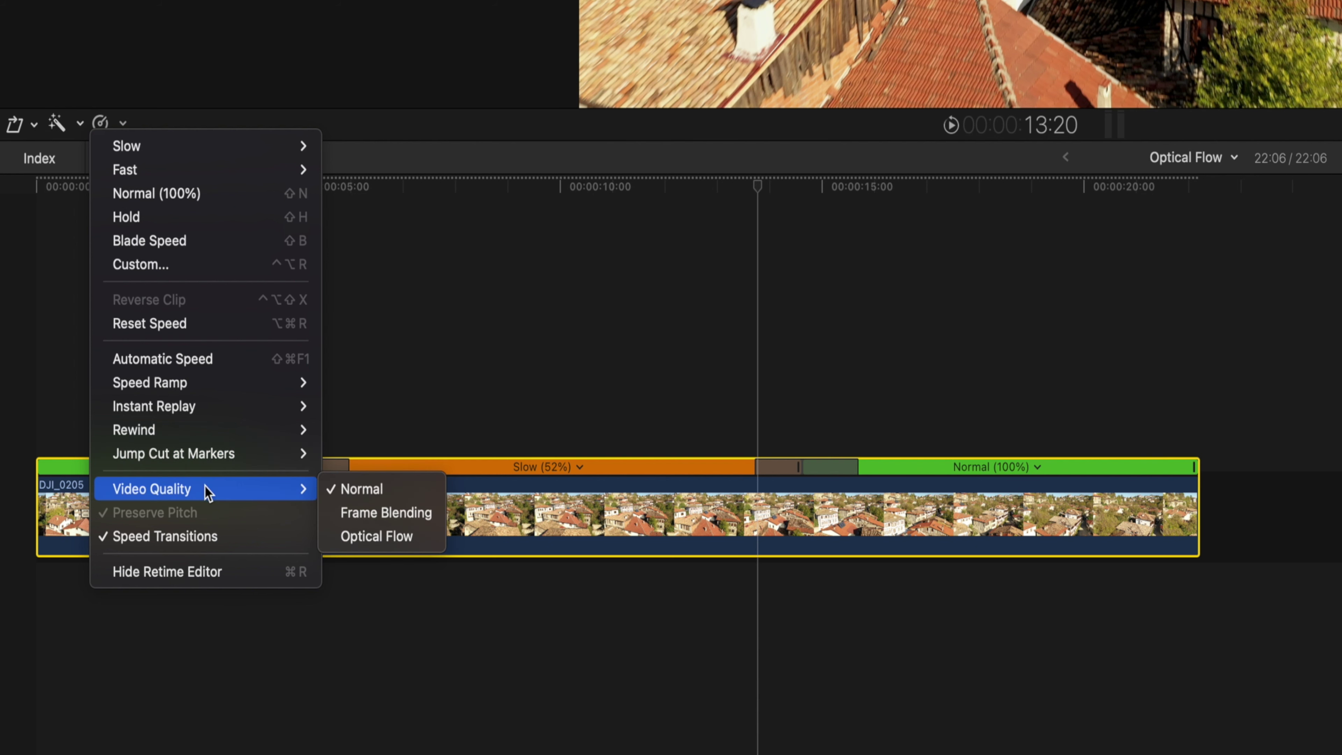
{"action": "left_click", "coordinate": [392, 538]}
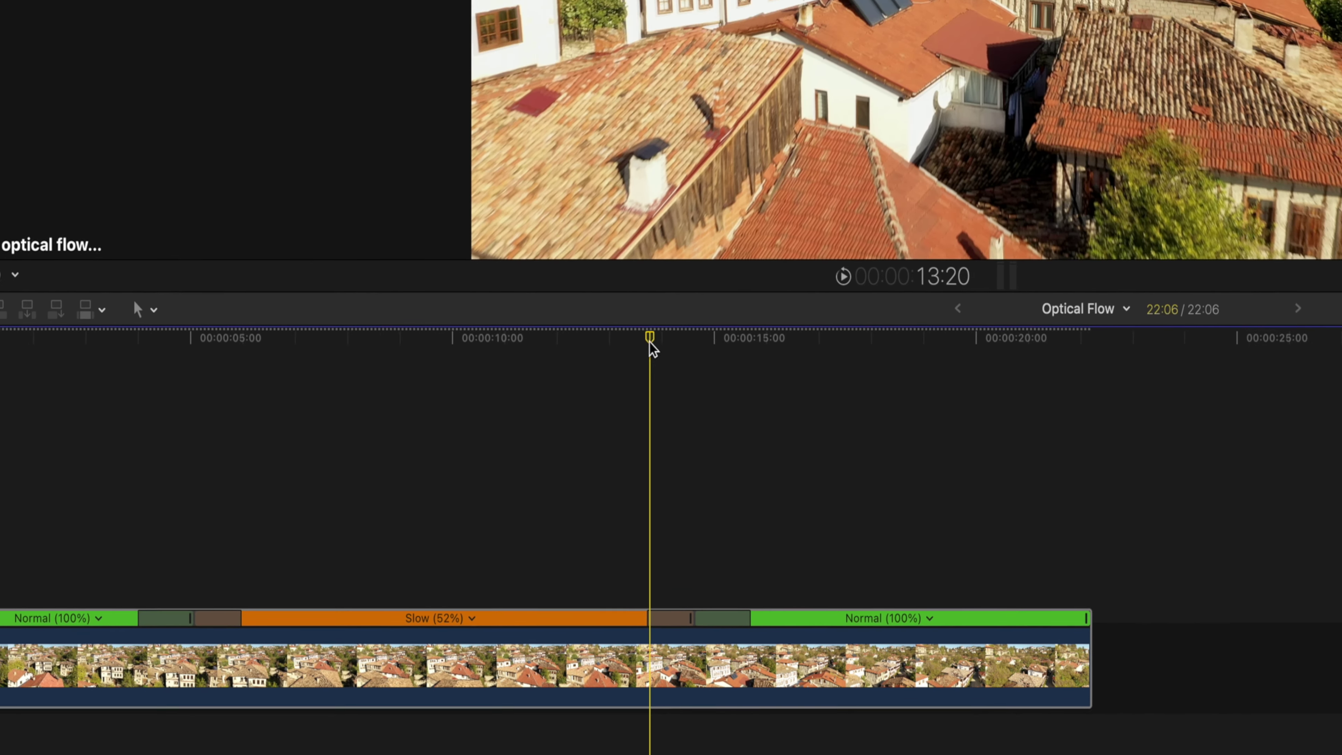
{"action": "left_click_drag", "start_coordinate": [650, 345], "coordinate": [516, 348]}
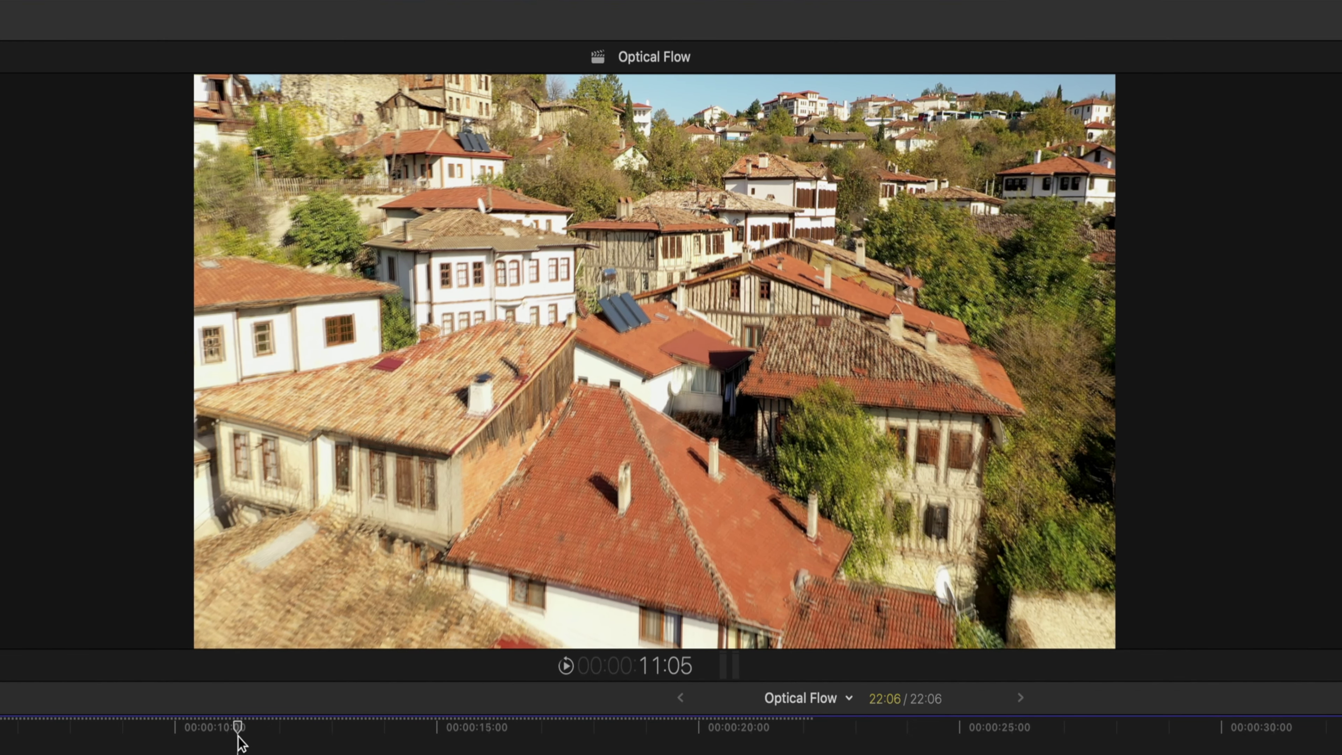
{"action": "left_click_drag", "start_coordinate": [237, 737], "coordinate": [243, 743]}
{"action": "key", "text": "Right"}
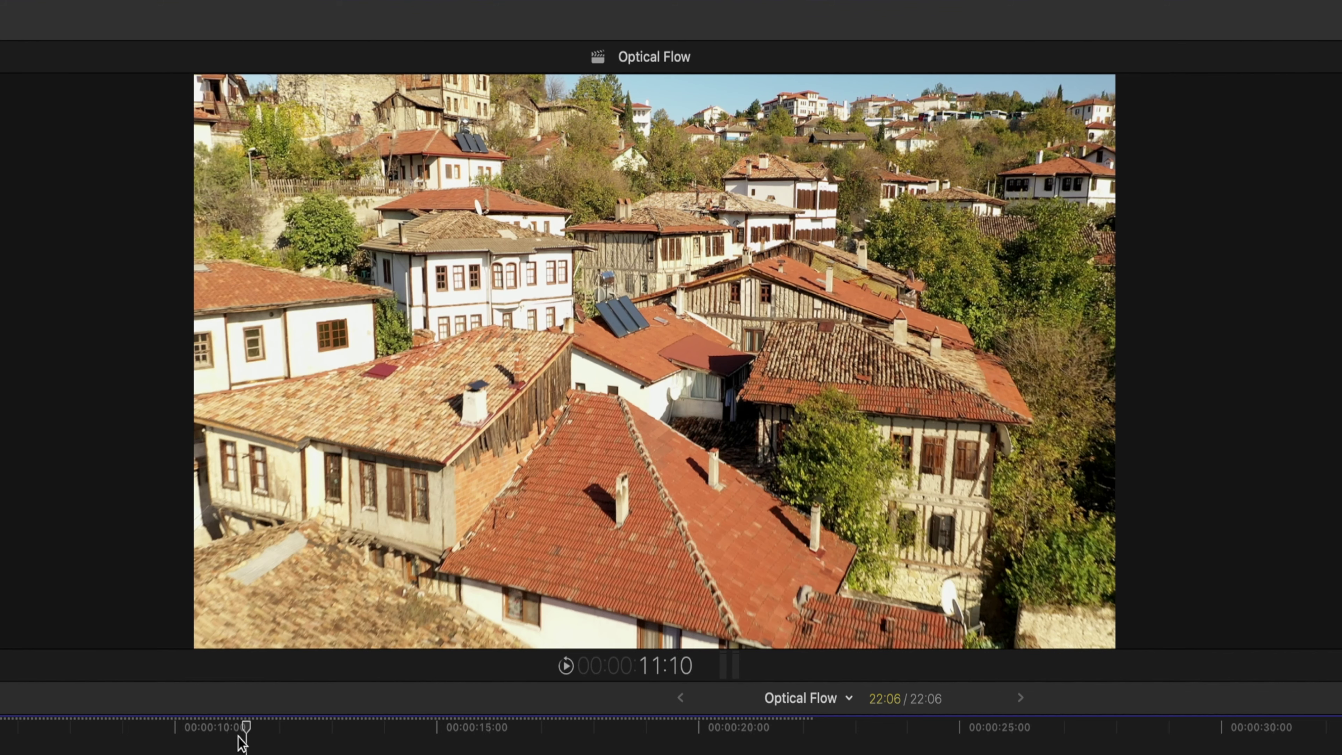
{"action": "key", "text": "Right"}
{"action": "key", "text": "Right"}
{"action": "key", "text": "Right"}
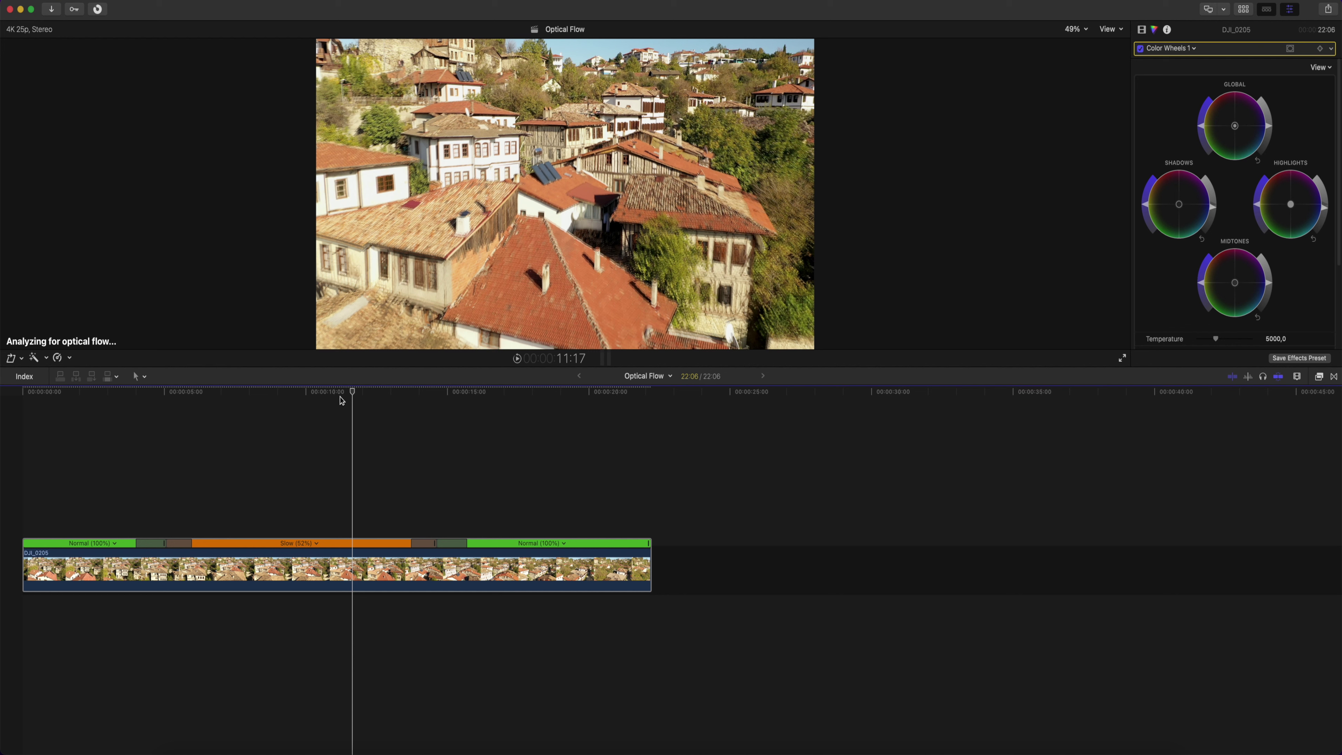
Resume the paused Transcoding and Analysis task from the Background Tasks window.
{"action": "left_click", "coordinate": [97, 9]}
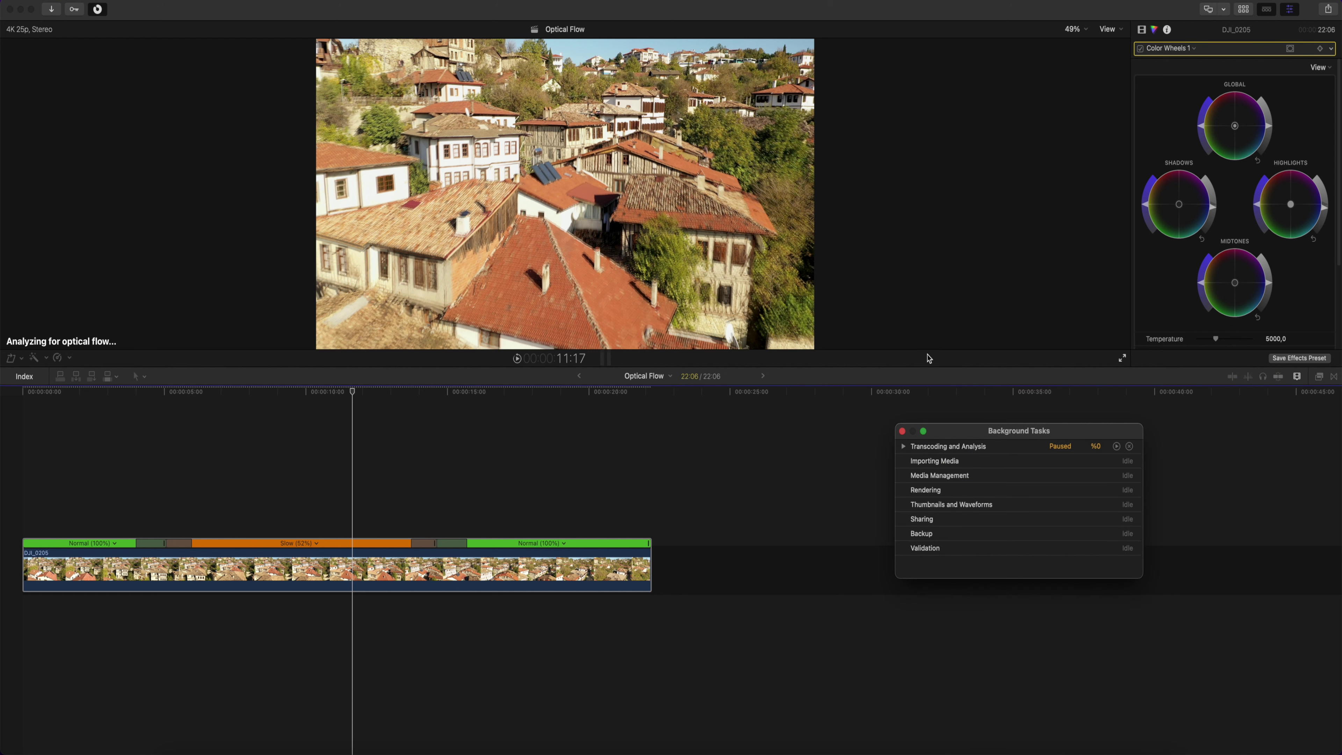
{"action": "left_click_drag", "start_coordinate": [1058, 437], "coordinate": [212, 115]}
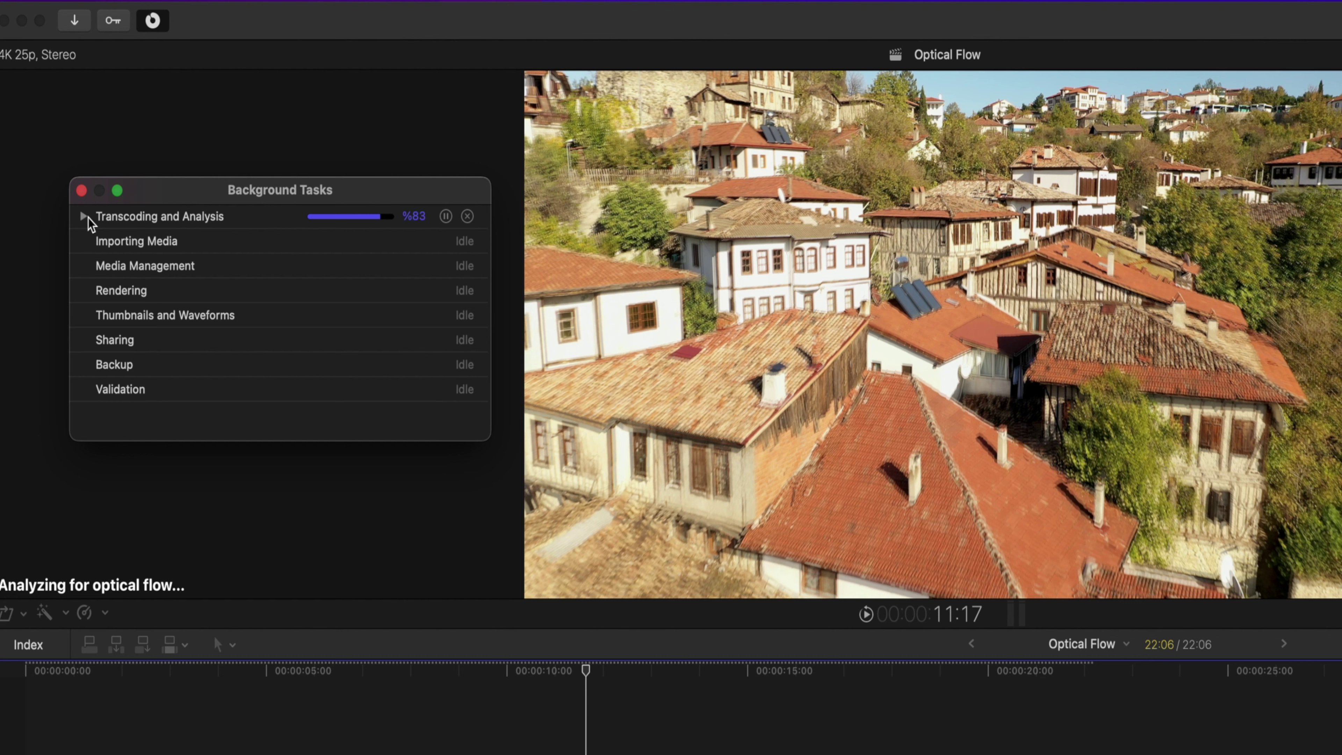
{"action": "left_click", "coordinate": [58, 126]}
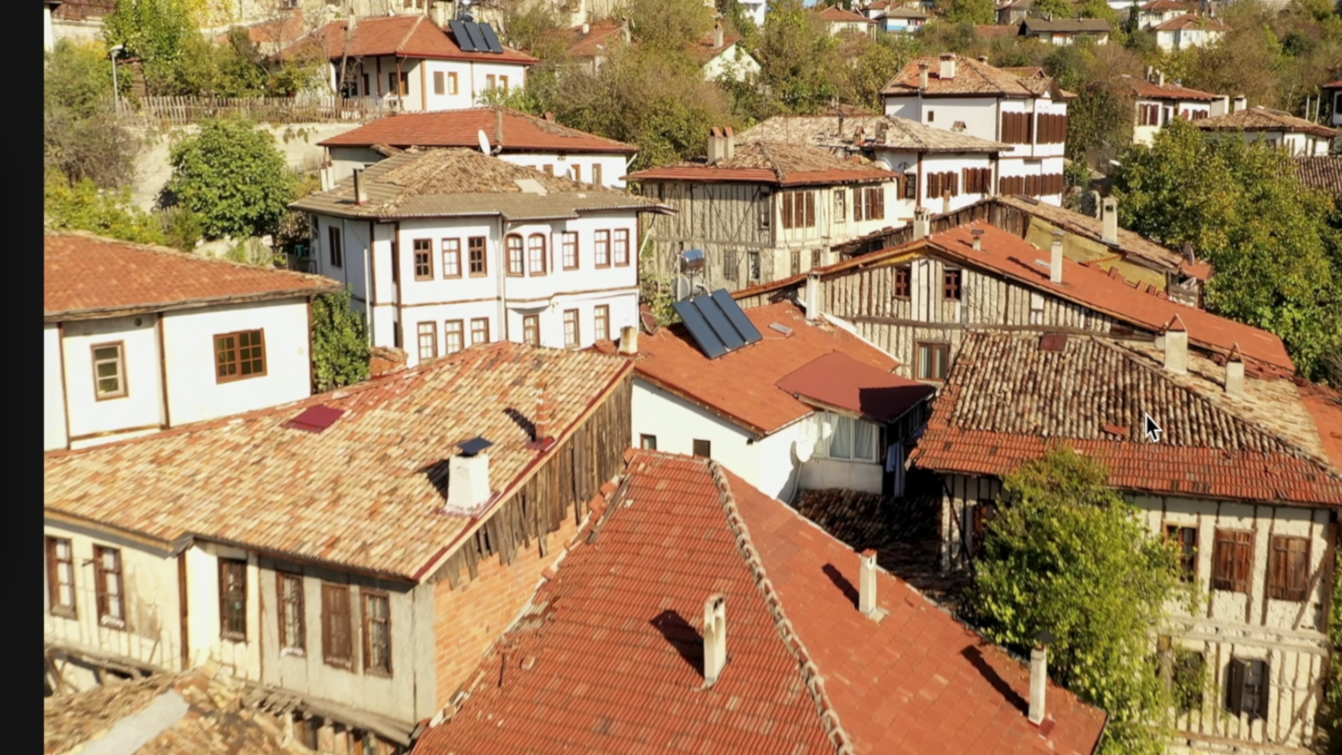
Exit full-screen playback with Escape.
{"action": "key", "text": "Escape"}
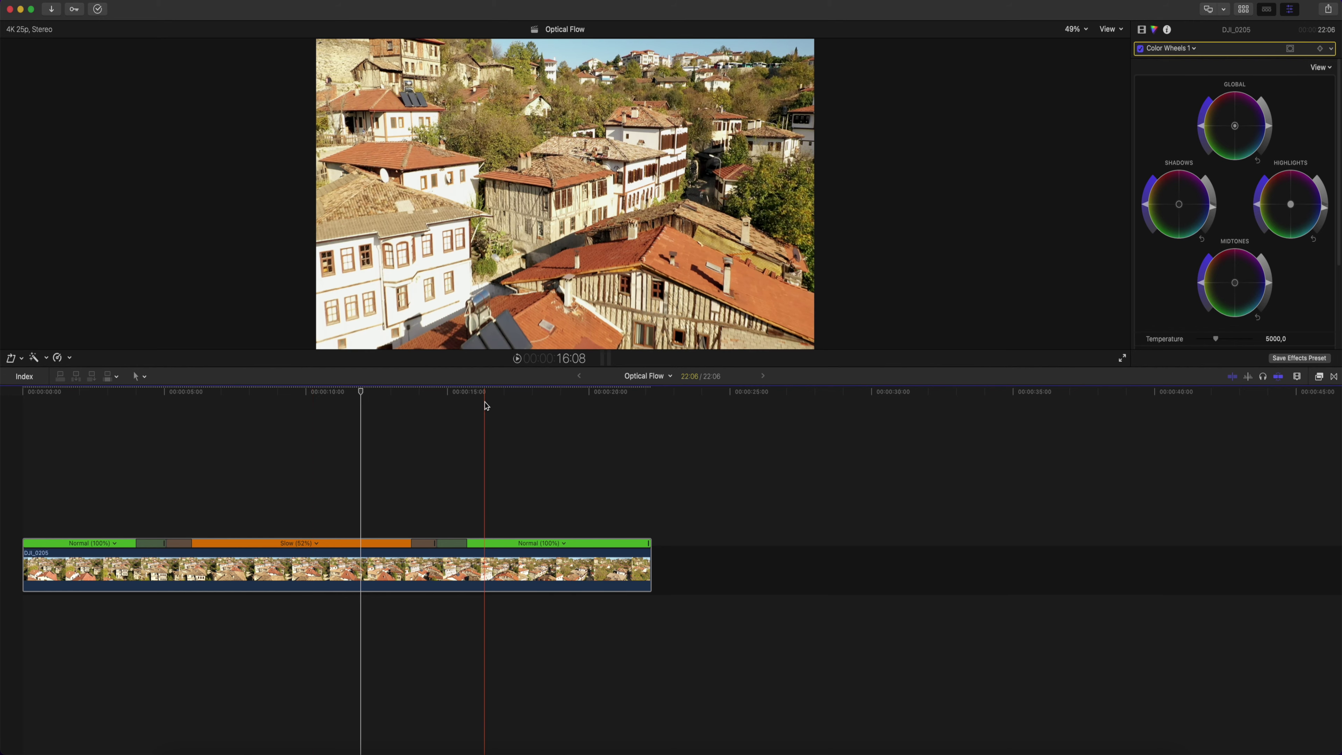
Confirm Video Quality is still ticked as Optical Flow in the Retime menu, then minimize Final Cut Pro.
{"action": "left_click", "coordinate": [69, 358]}
{"action": "mouse_move", "coordinate": [110, 555]}
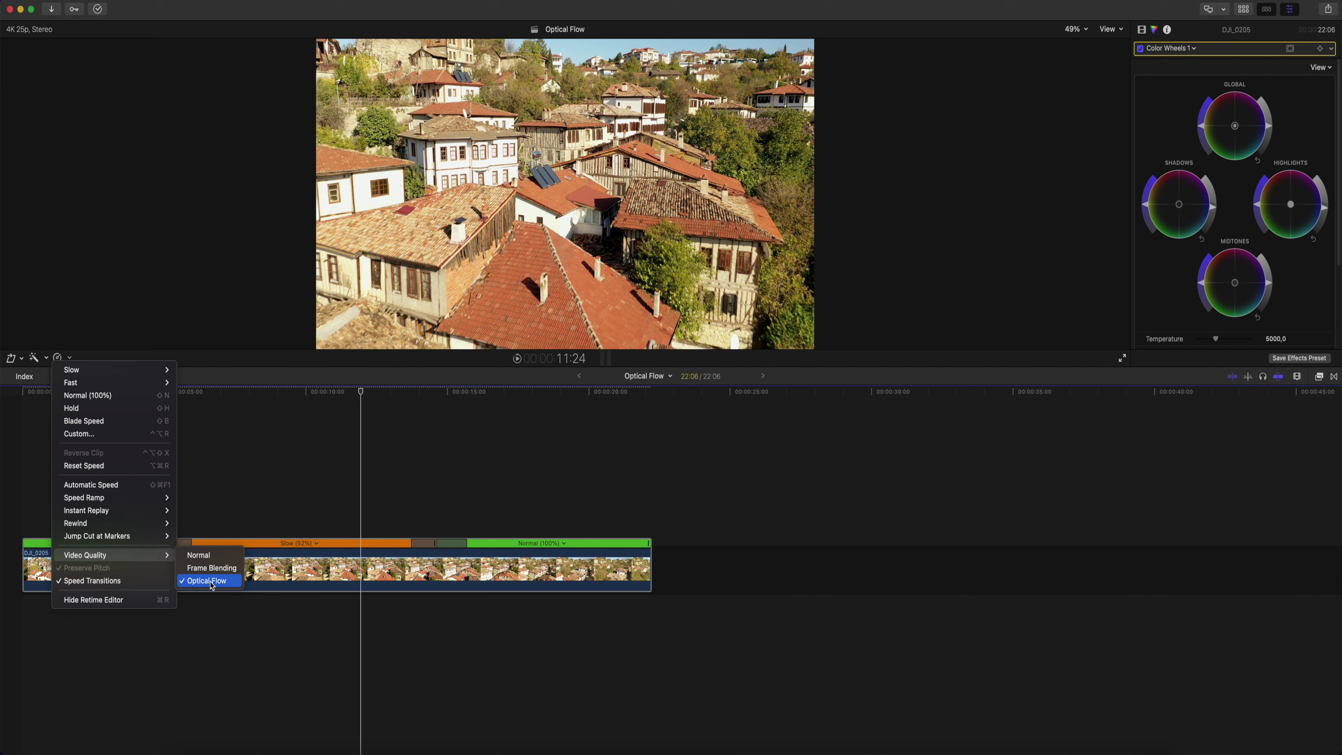
{"action": "left_click", "coordinate": [312, 376]}
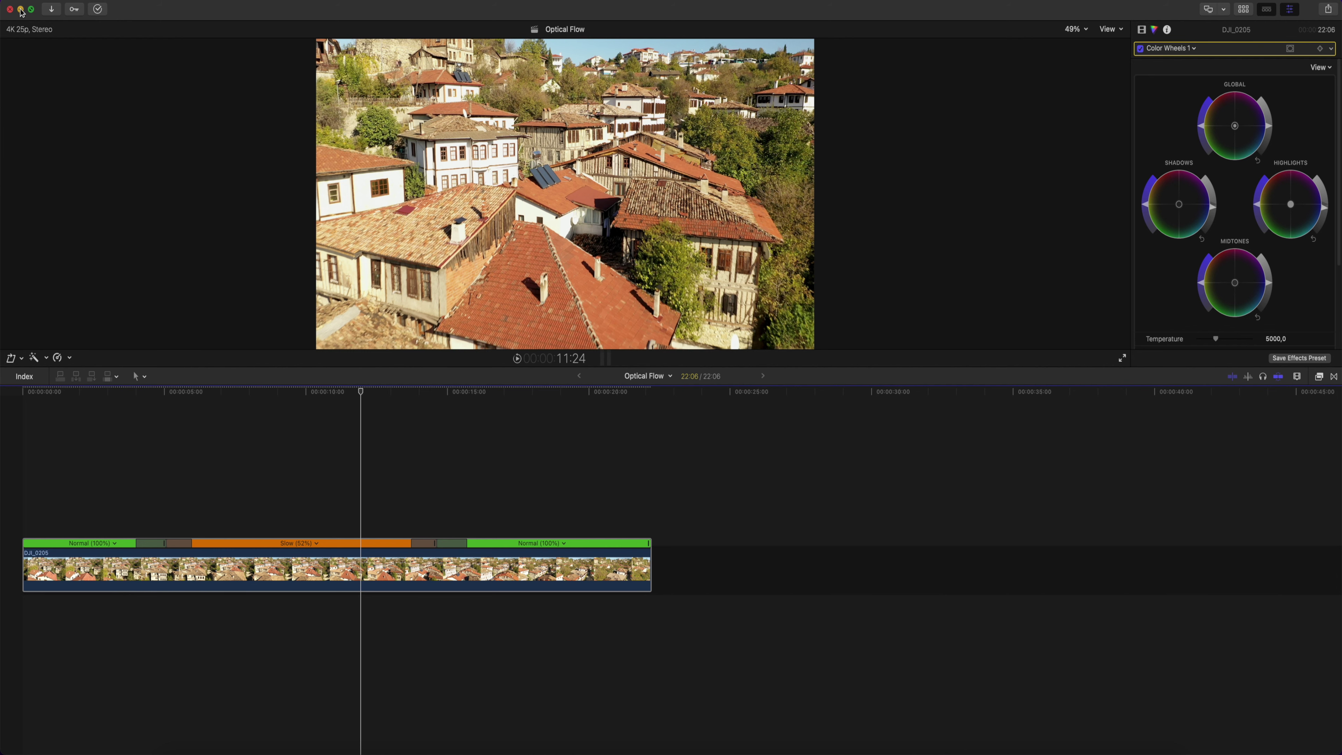
{"action": "left_click", "coordinate": [21, 9]}
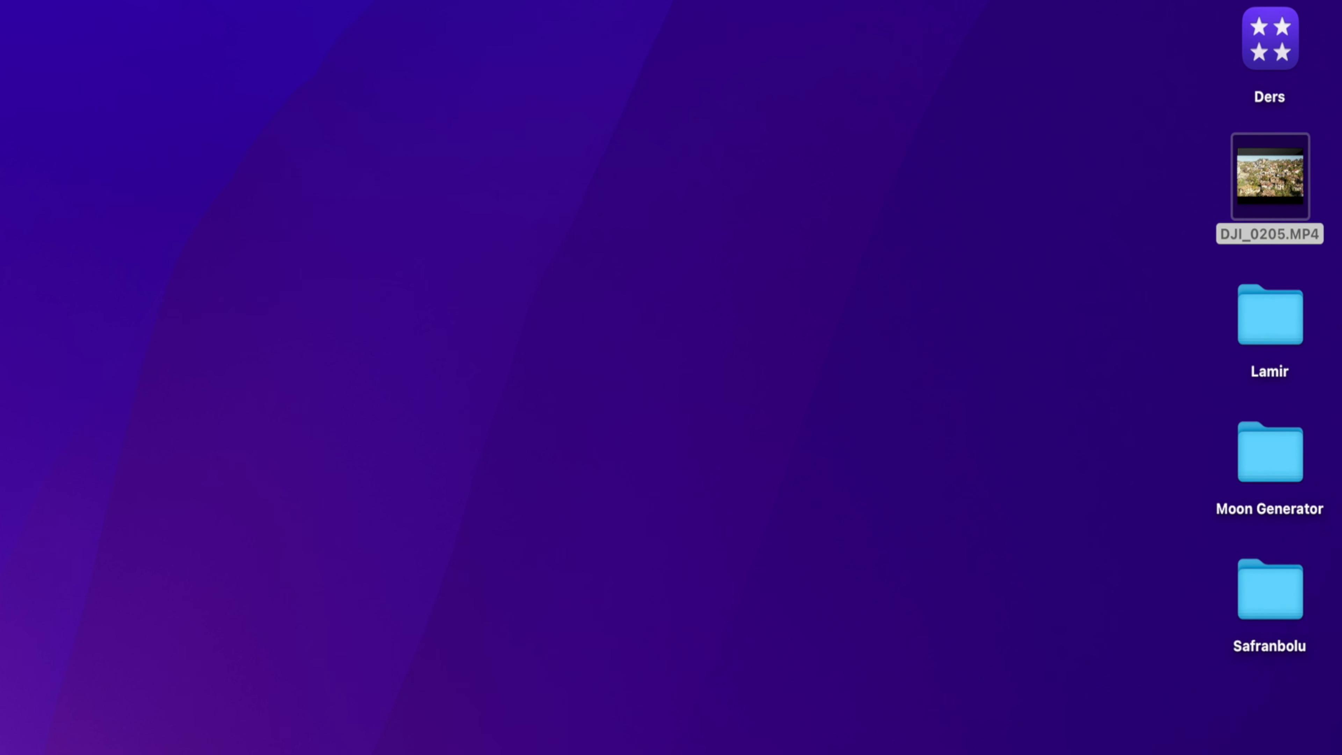
Show the package contents of the Ders library on the desktop.
{"action": "left_click", "coordinate": [1244, 46]}
{"action": "right_click", "coordinate": [1243, 47]}
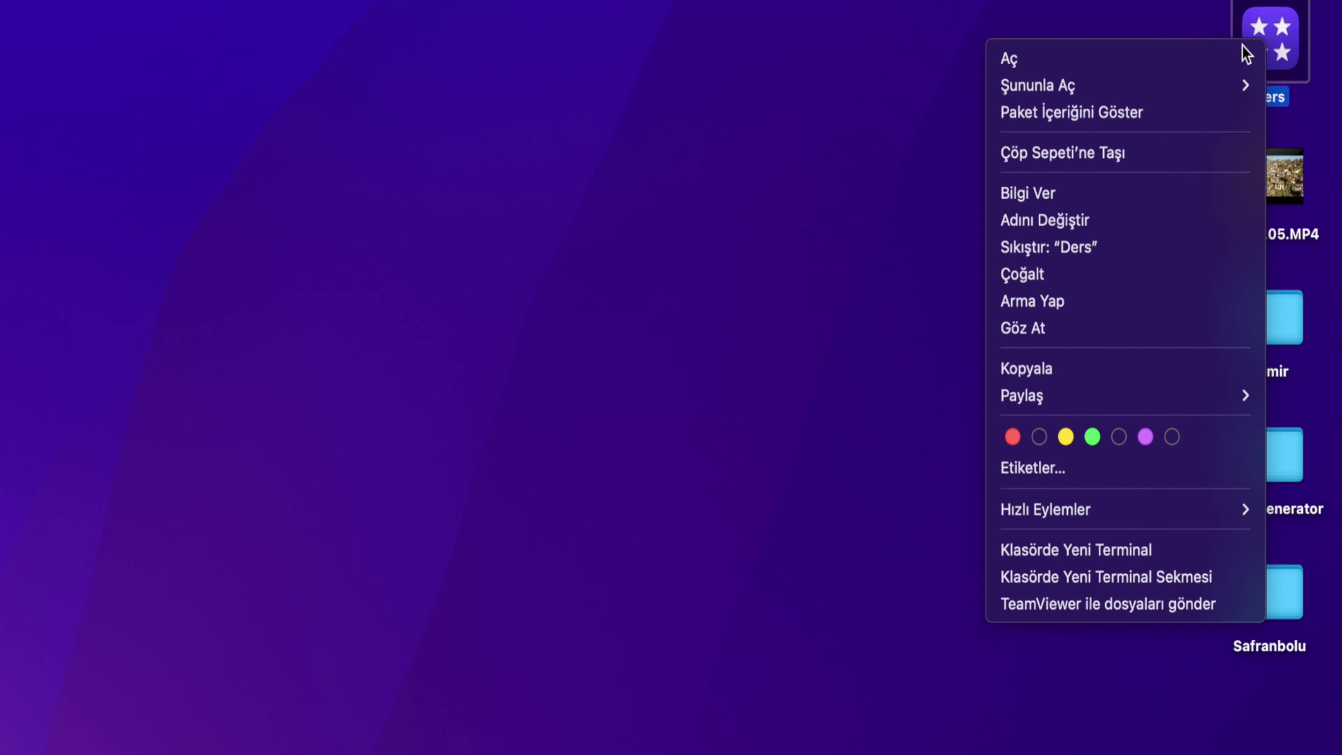
{"action": "left_click", "coordinate": [1113, 110]}
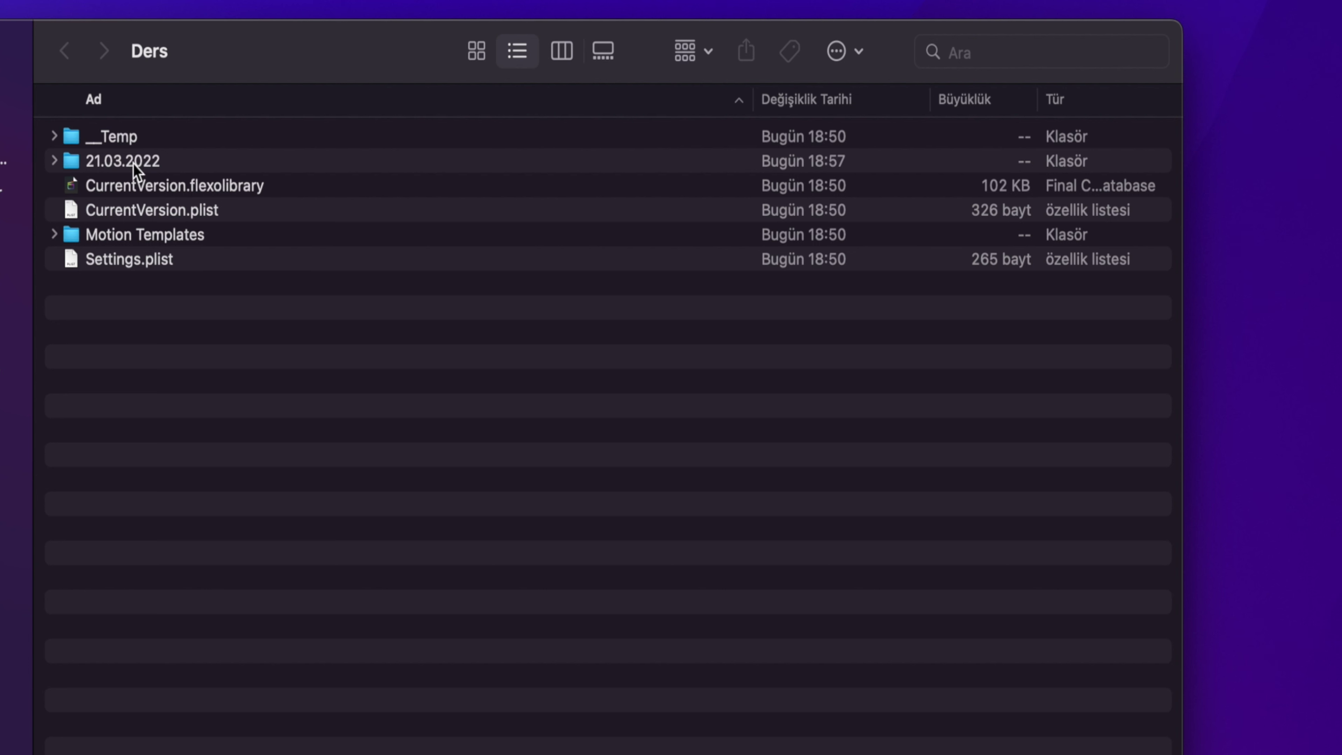
Browse 21.03.2022 > Analysis Files > Optical Flow > ID folder, then restore Final Cut Pro.
{"action": "double_click", "coordinate": [133, 164]}
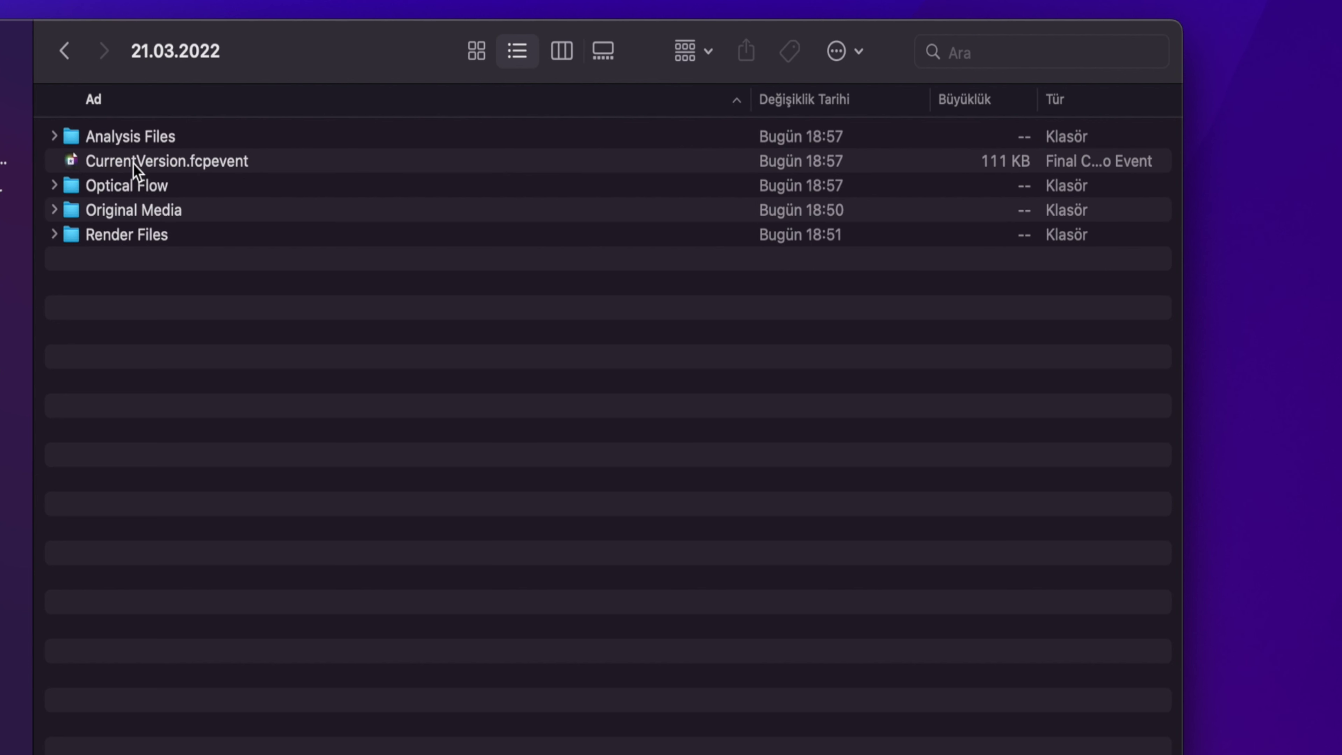
{"action": "double_click", "coordinate": [138, 137]}
{"action": "left_click", "coordinate": [138, 137]}
{"action": "double_click", "coordinate": [139, 138]}
{"action": "double_click", "coordinate": [139, 138]}
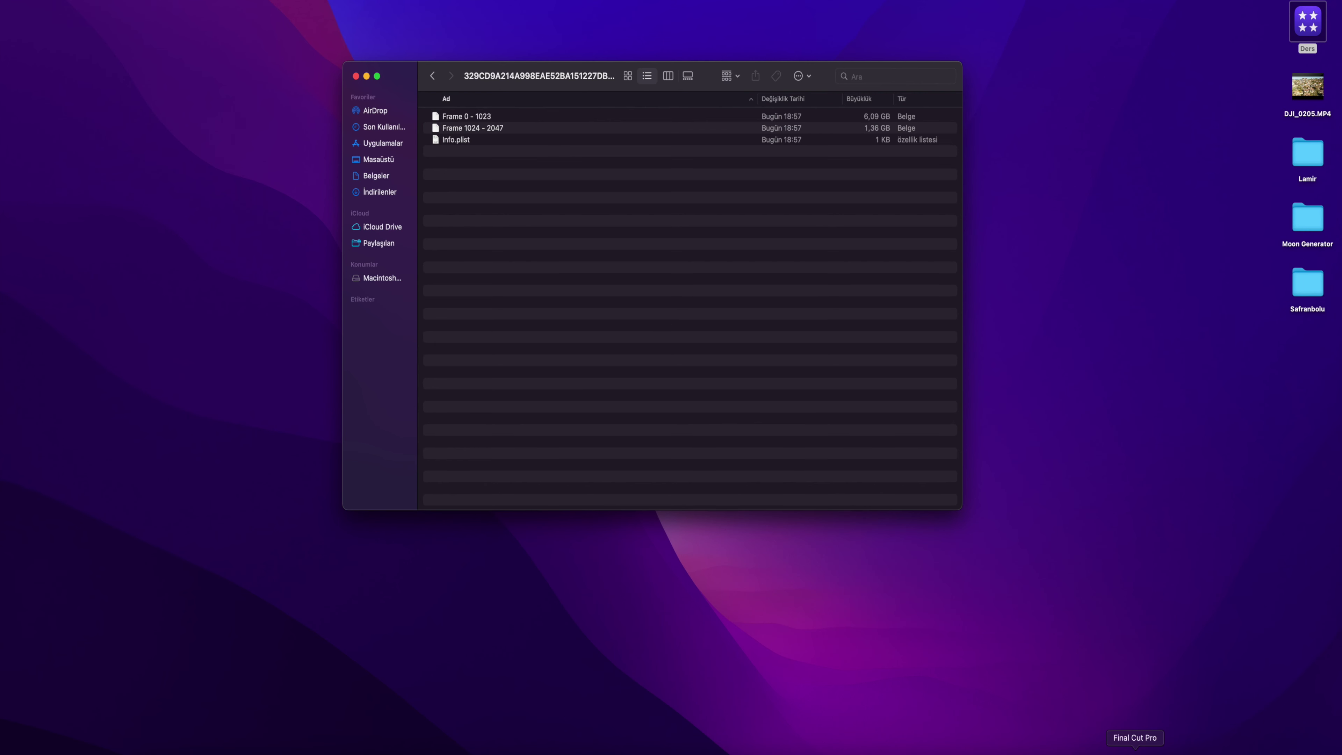
{"action": "left_click", "coordinate": [1071, 719]}
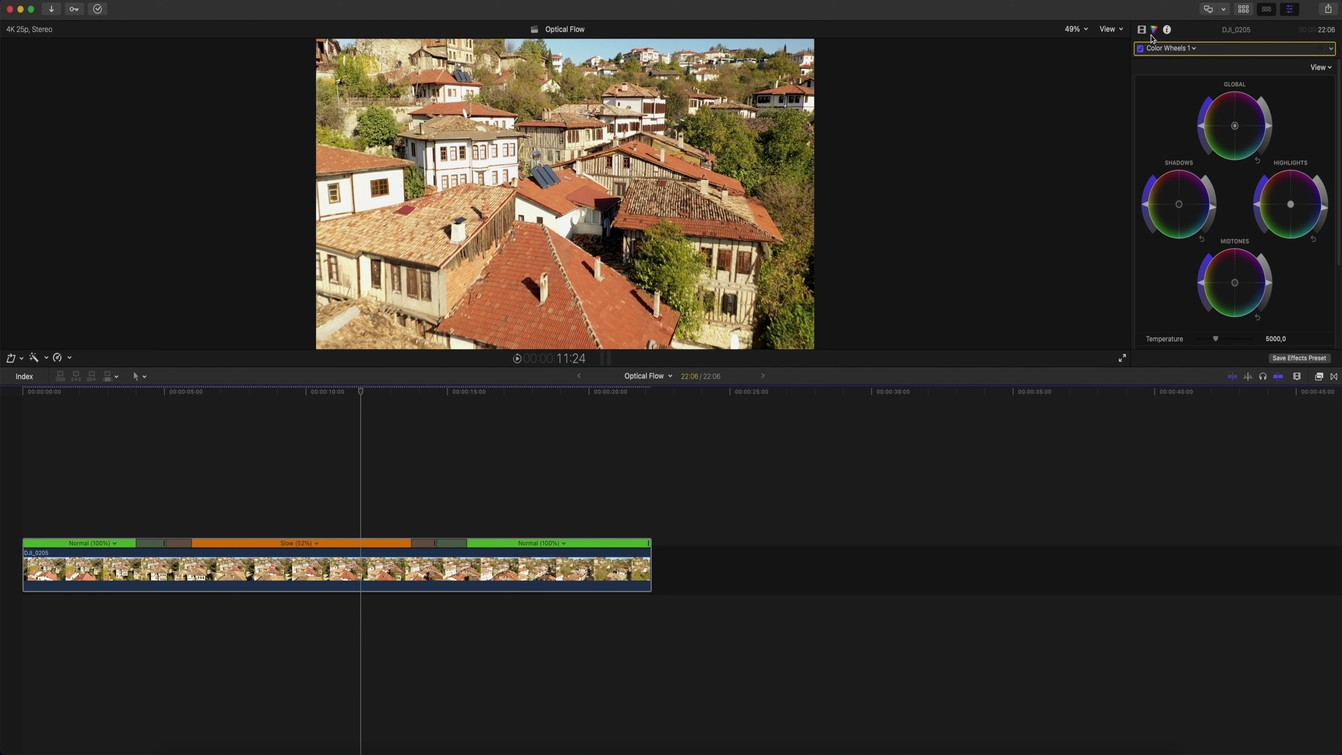
Scroll the Video inspector to Crop, Distort and Stabilization, then move the playhead to 8:01.
{"action": "left_click", "coordinate": [1142, 29]}
{"action": "scroll", "coordinate": [1201, 159], "scroll_direction": "down", "scroll_amount": 5}
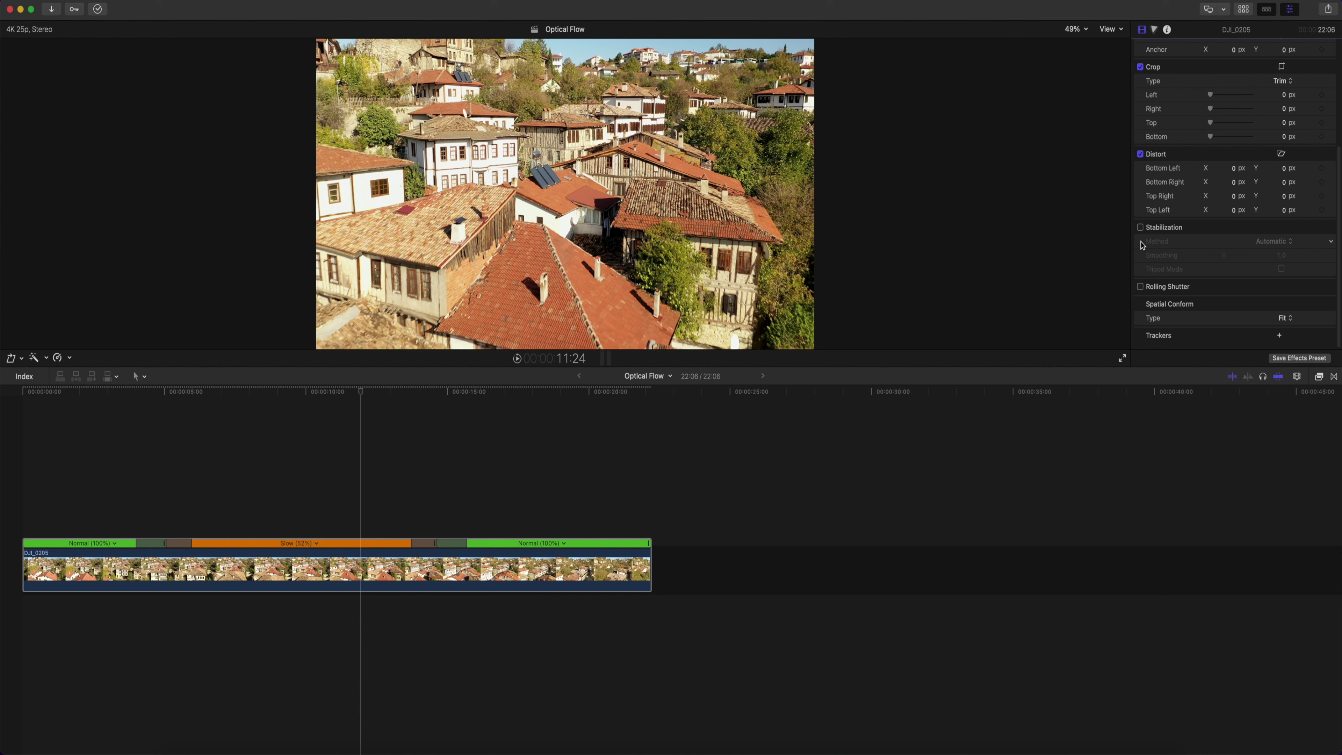
{"action": "left_click", "coordinate": [363, 395]}
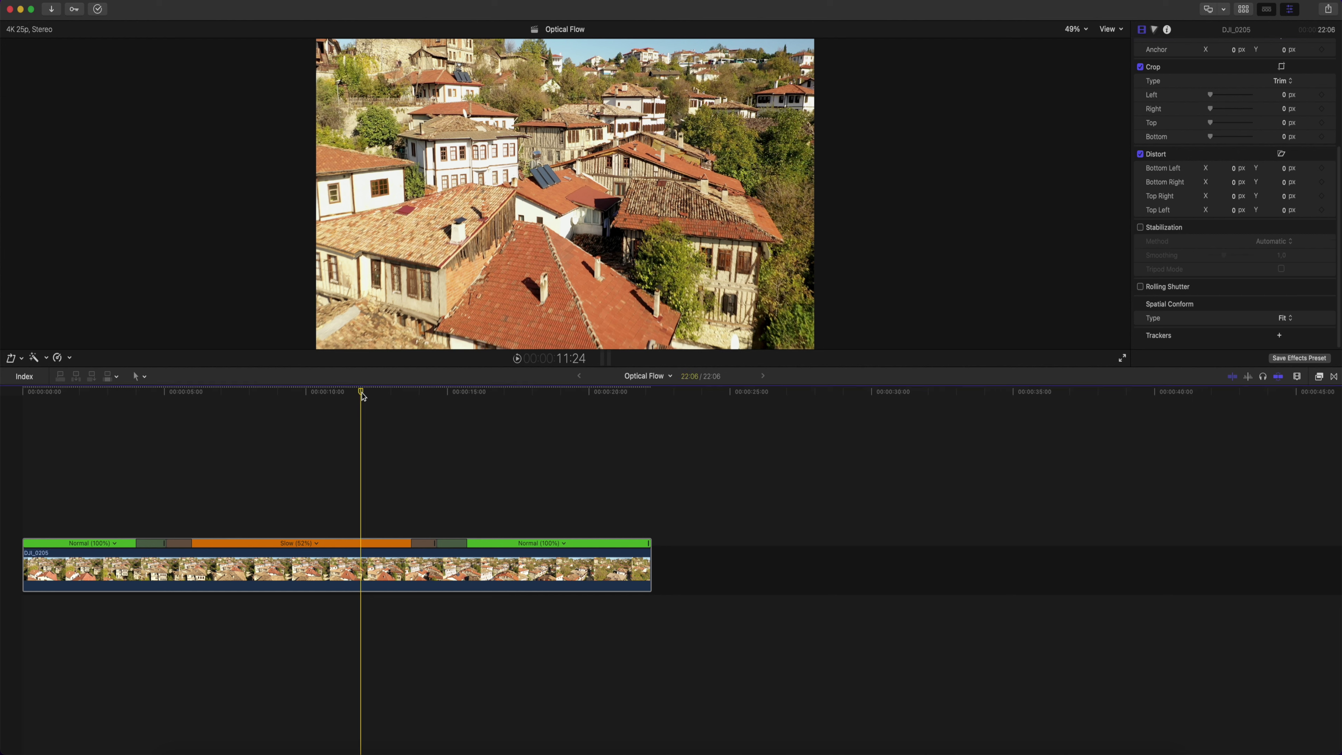
{"action": "left_click_drag", "start_coordinate": [363, 396], "coordinate": [252, 419]}
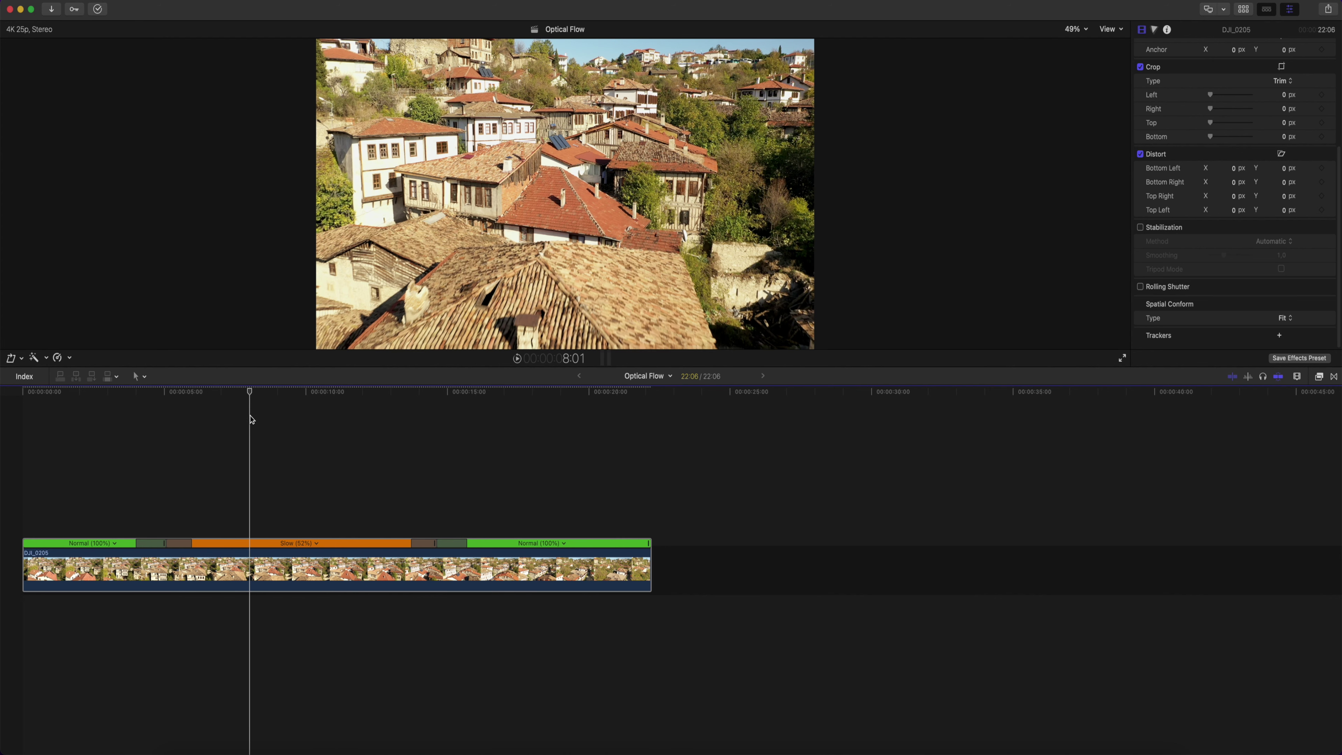